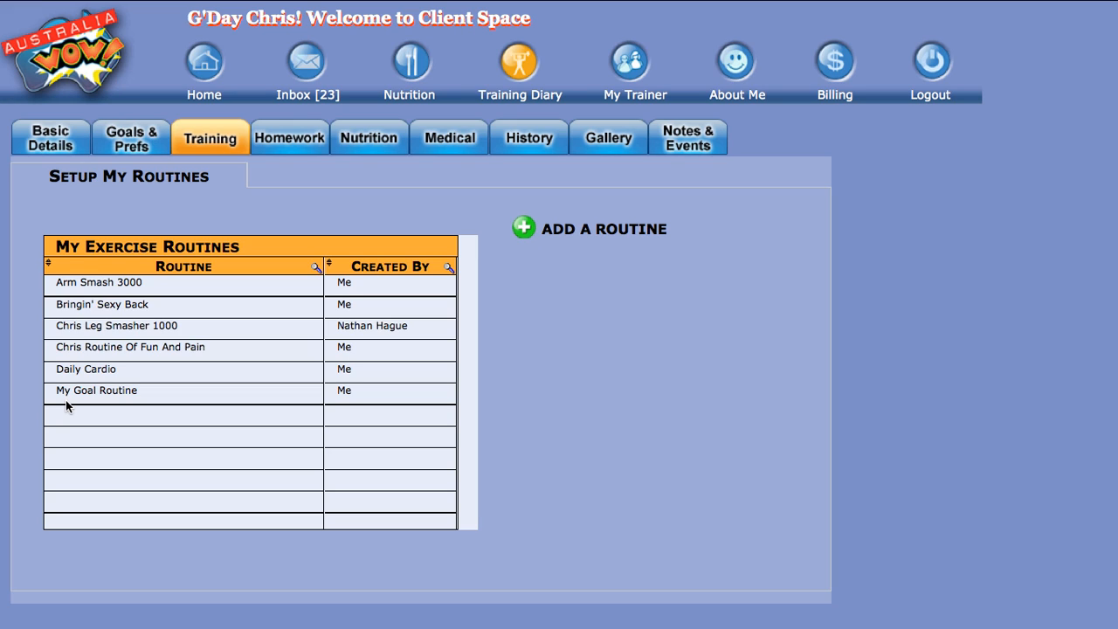
- Create a new exercise routine named "Interval Smash 2000"
left_click(525, 230)
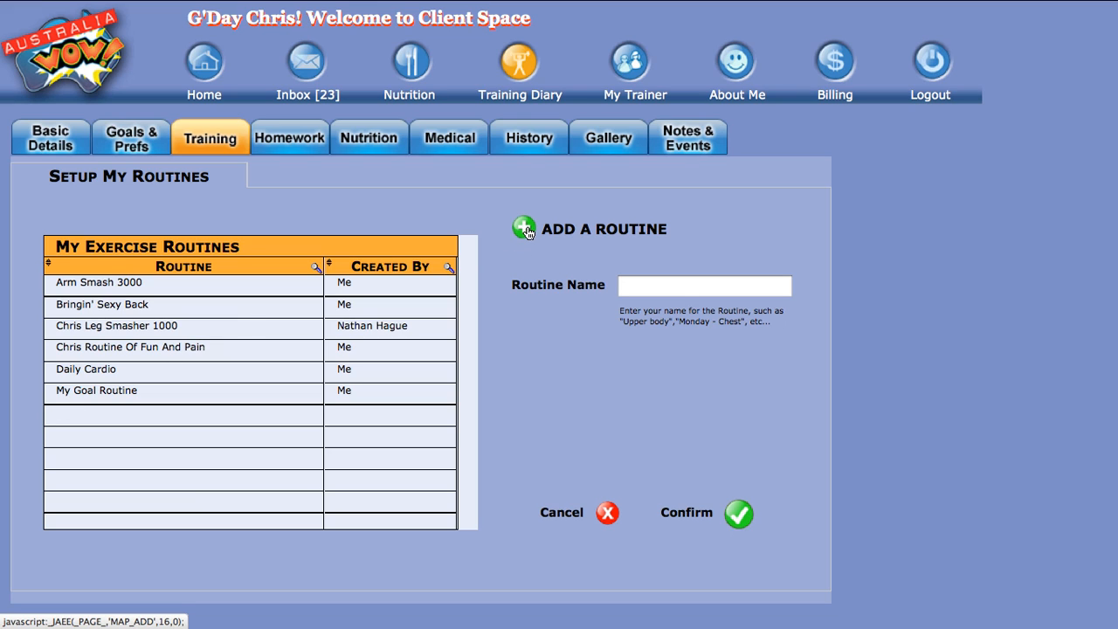
left_click(636, 287)
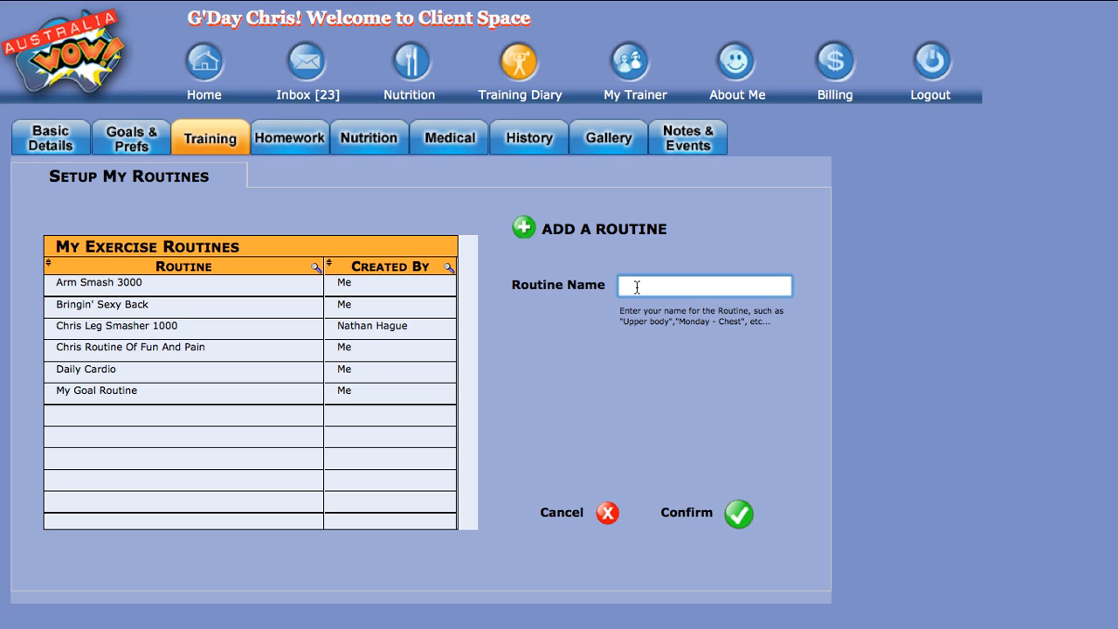
type("Interva")
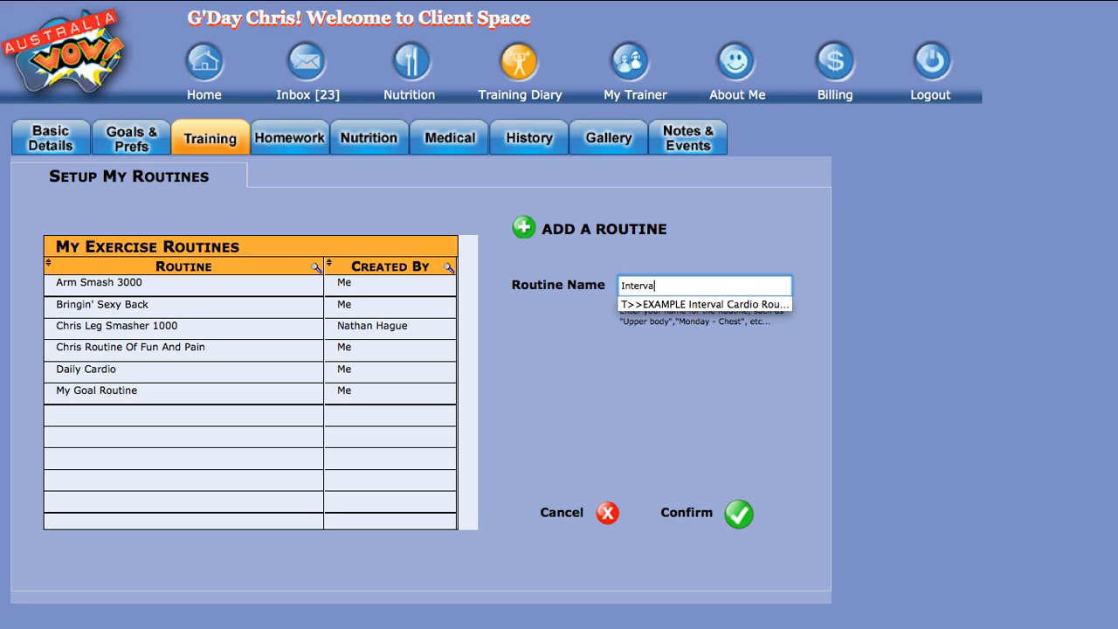
type("l Smash 2000")
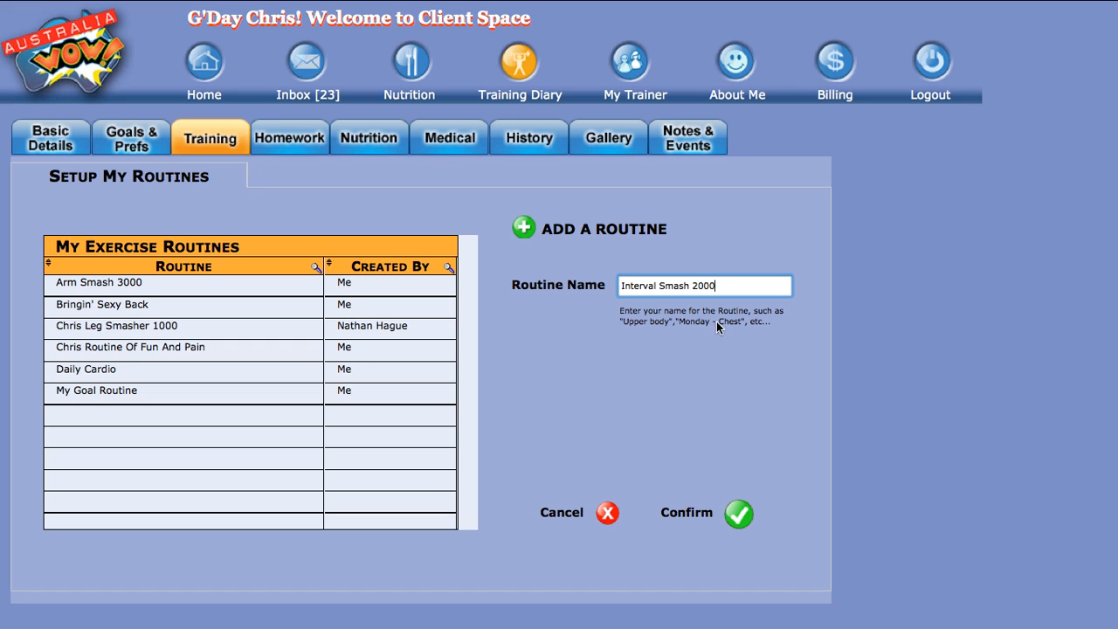
left_click(738, 514)
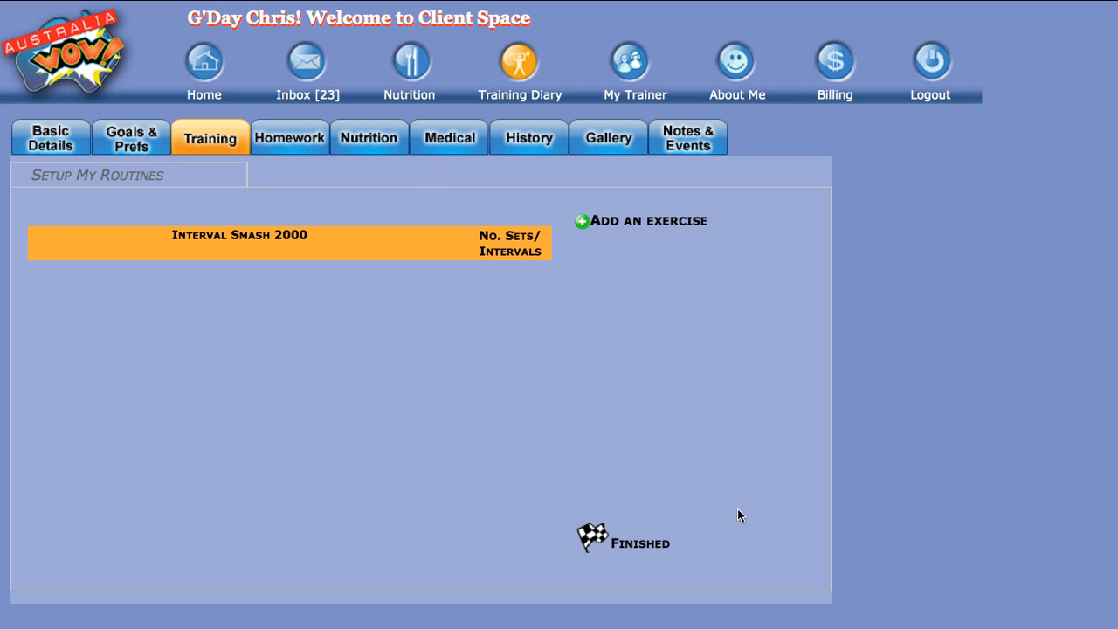
- Find the Cross Trainer exercise by searching for "cros" and save it as the routine's exercise
left_click(584, 224)
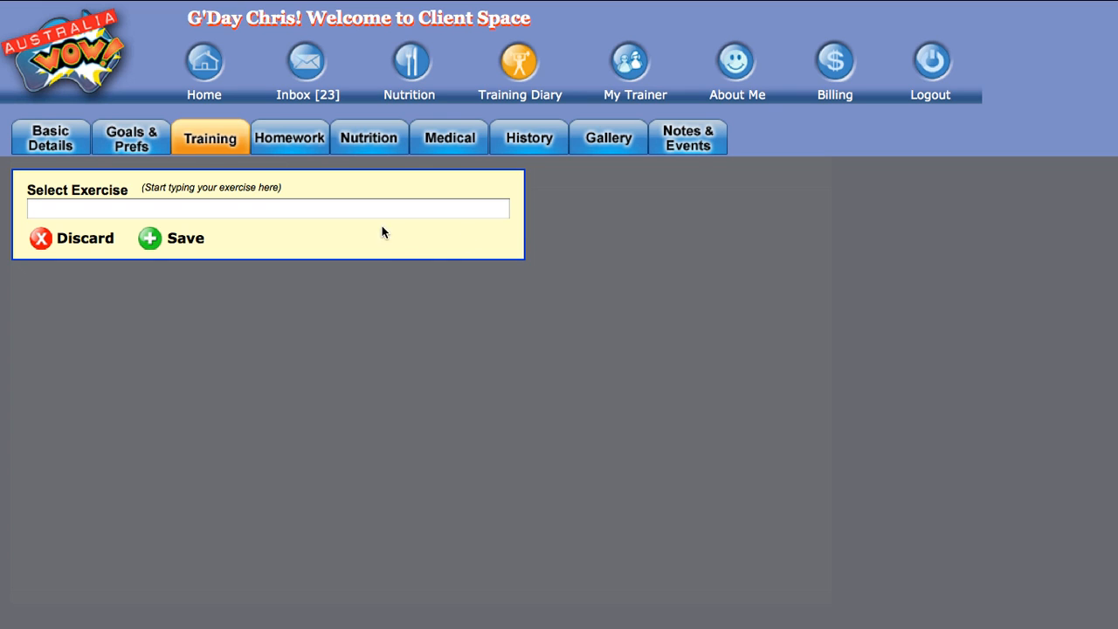
left_click(364, 214)
type("cros")
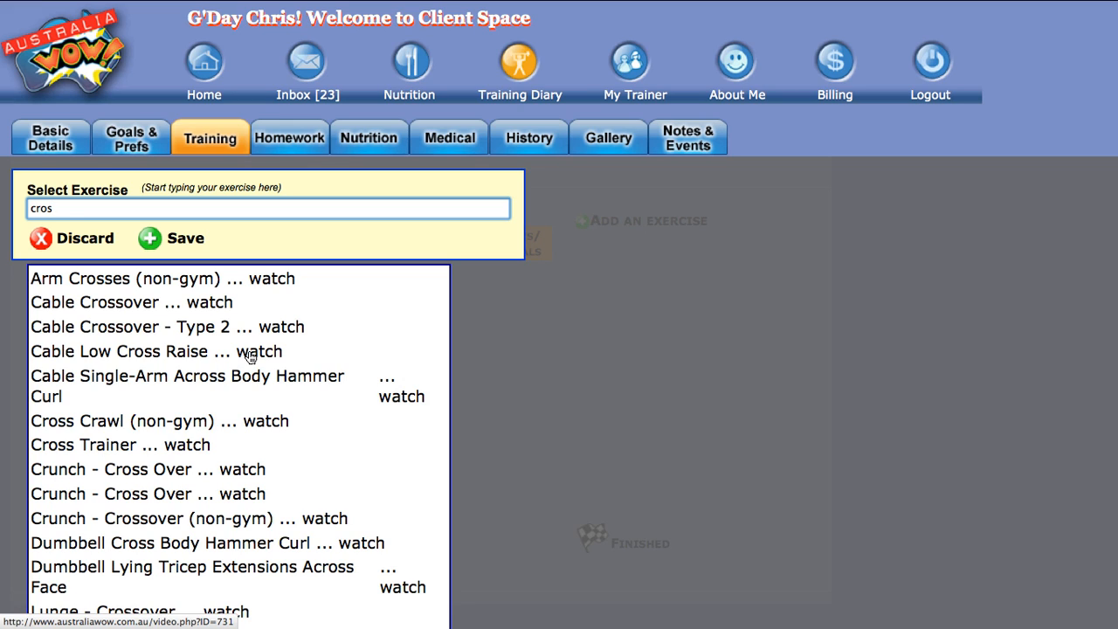
left_click(67, 445)
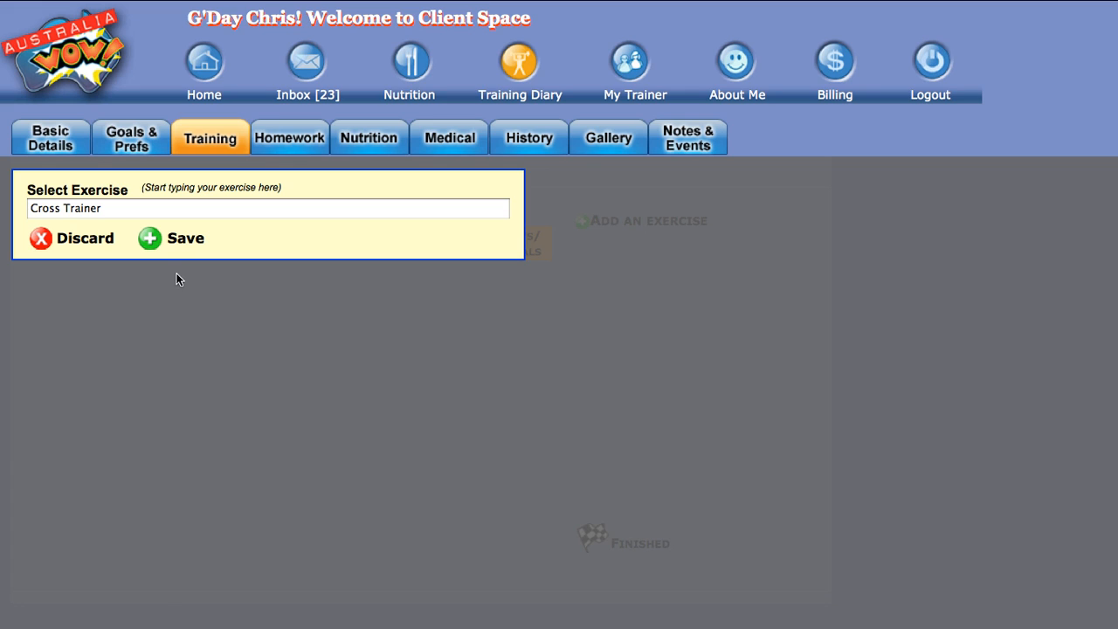
left_click(153, 243)
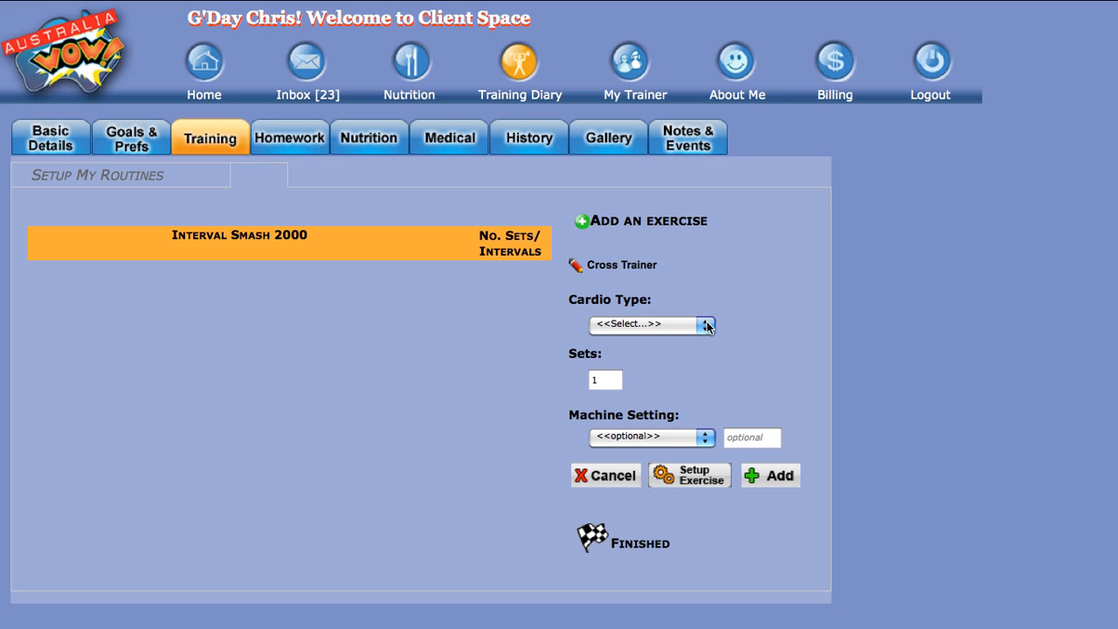
- Set the Cross Trainer's cardio type to Interval/HIIT with 4 intervals
left_click(706, 324)
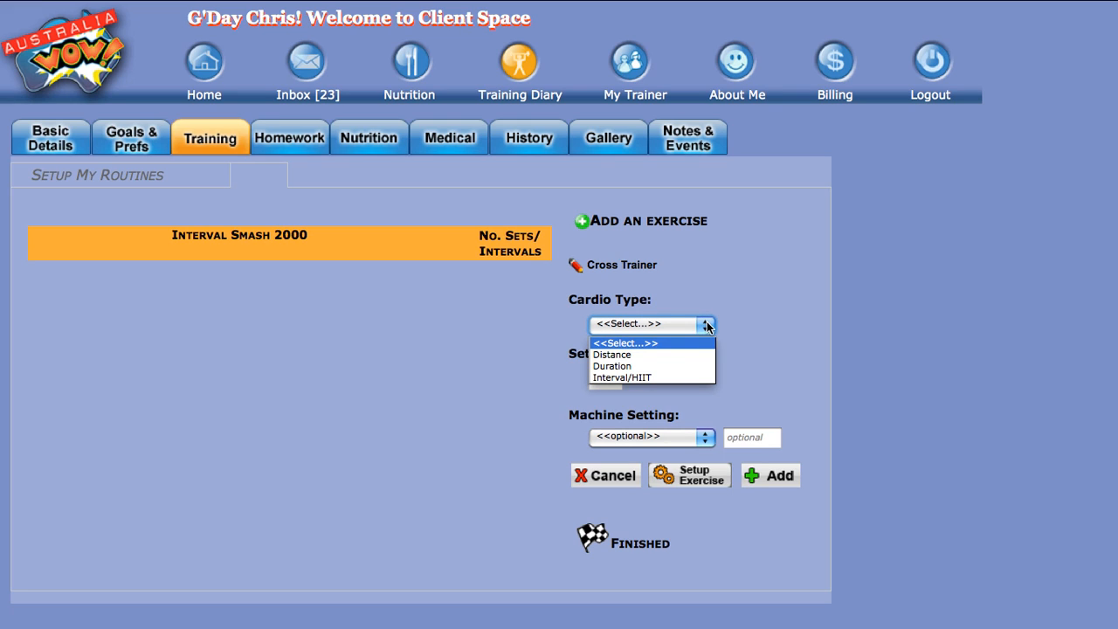
left_click(654, 378)
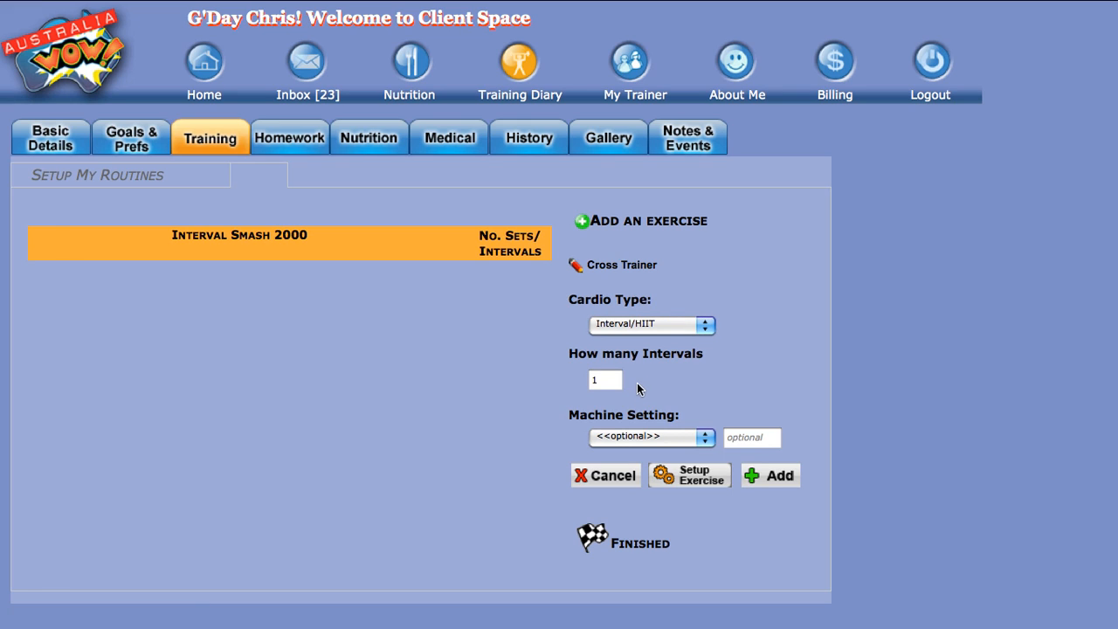
left_click(593, 381)
left_click_drag(593, 381, 612, 382)
type("4")
left_click(695, 380)
left_click(704, 438)
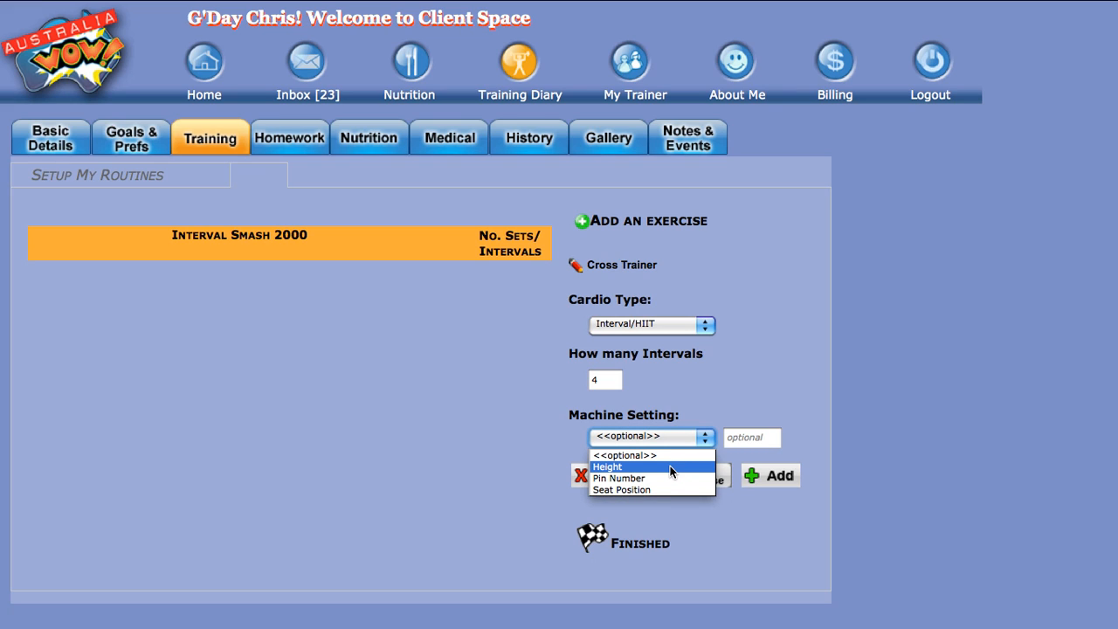
left_click(757, 437)
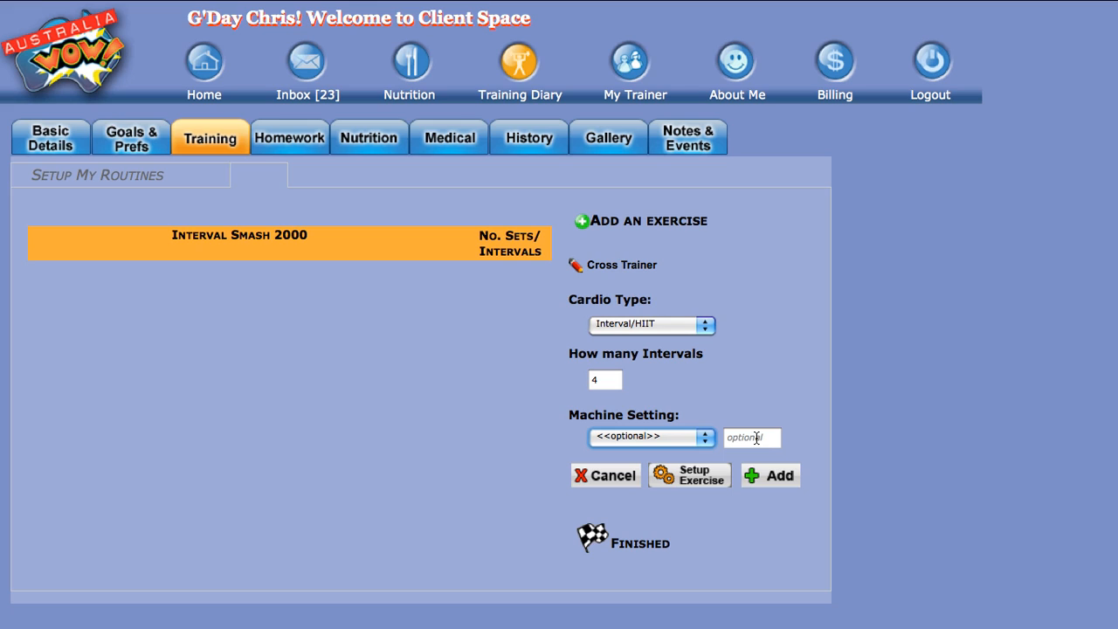
left_click(736, 387)
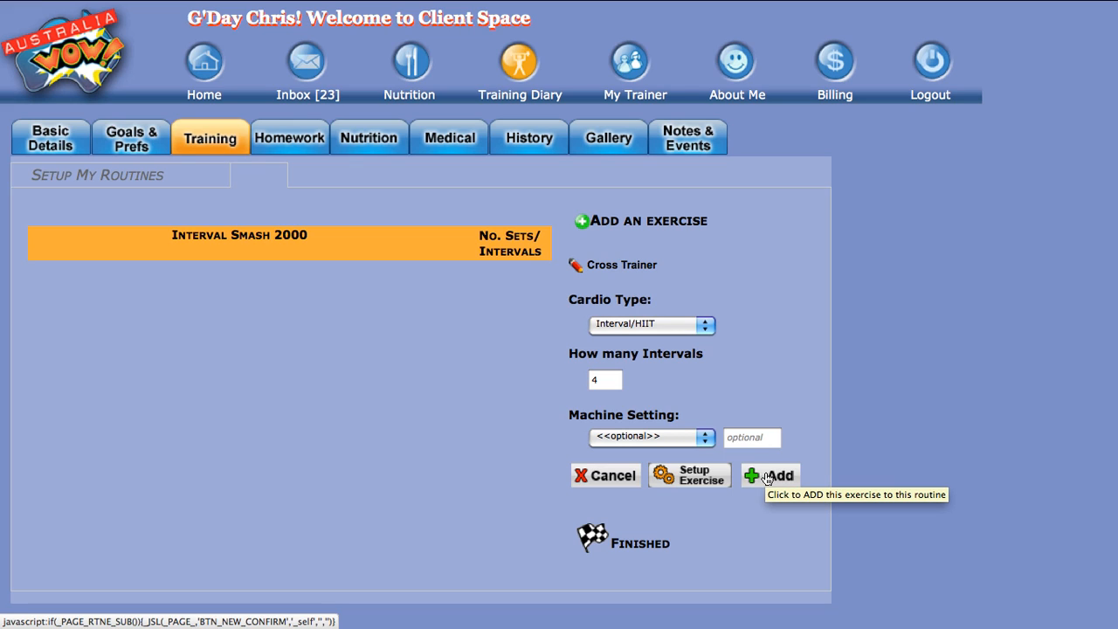
- Open the Cross Trainer's exercise setup and set the warmup to level 5 with a duration of 3 minutes
left_click(704, 484)
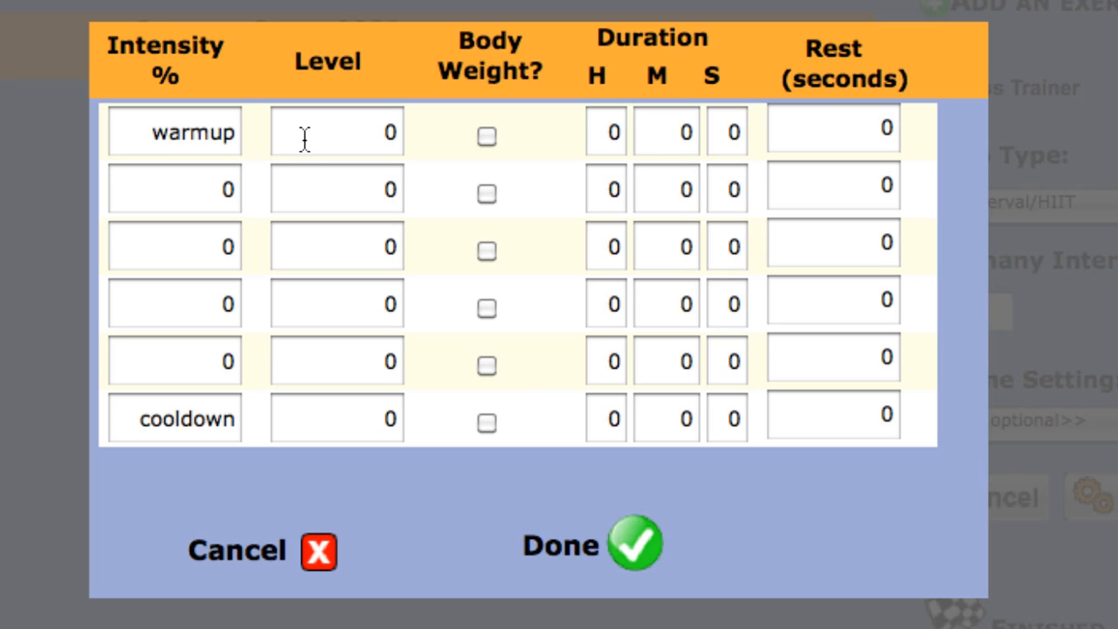
left_click_drag(376, 131, 416, 138)
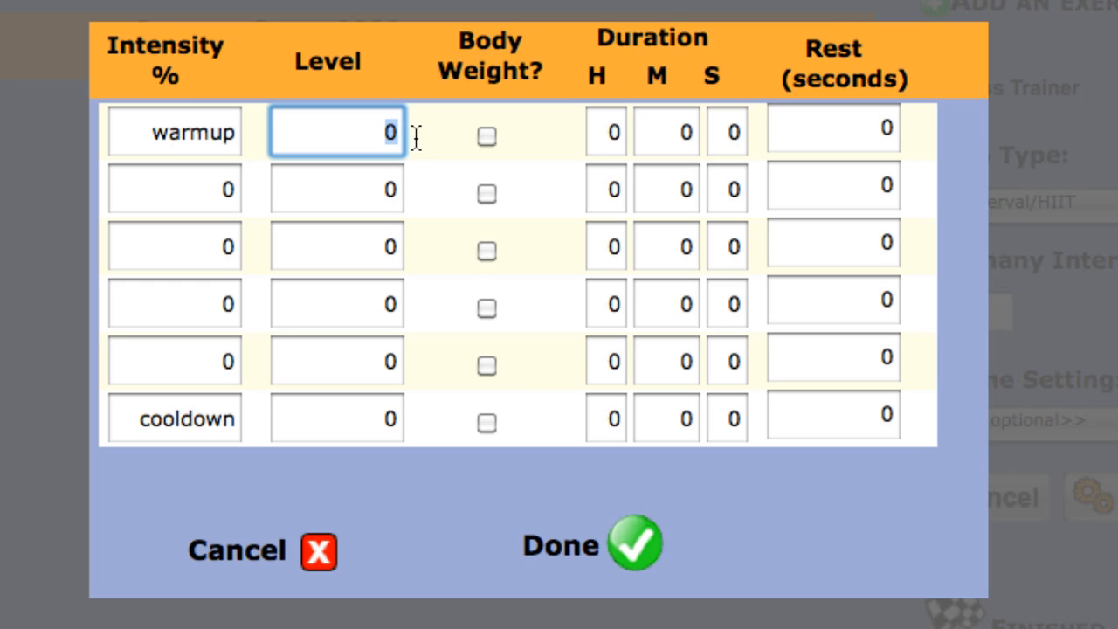
type("5")
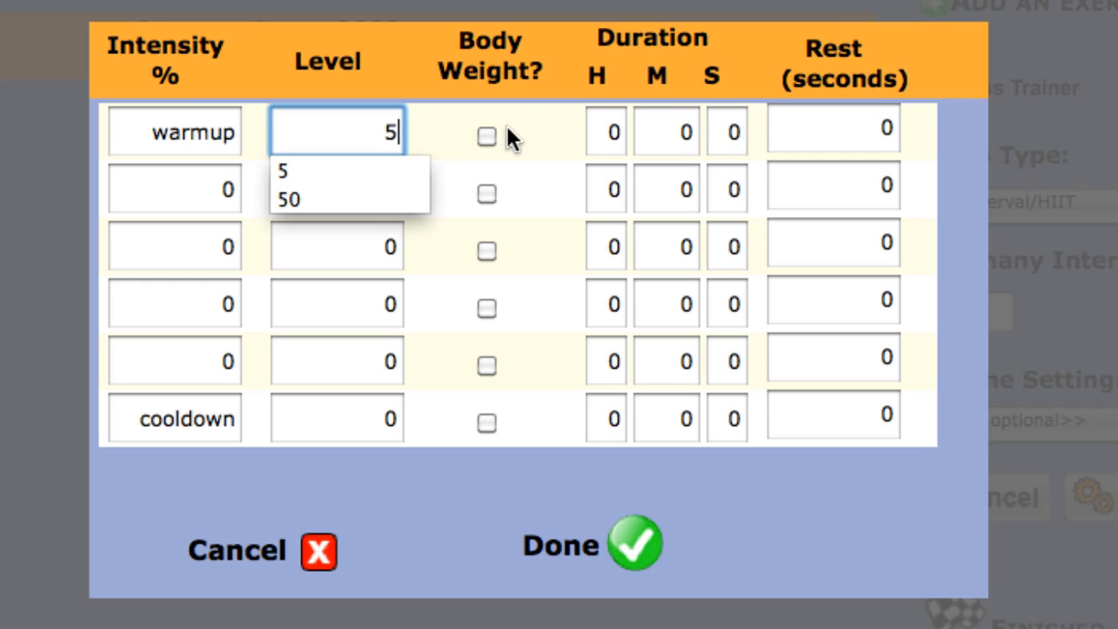
left_click(665, 133)
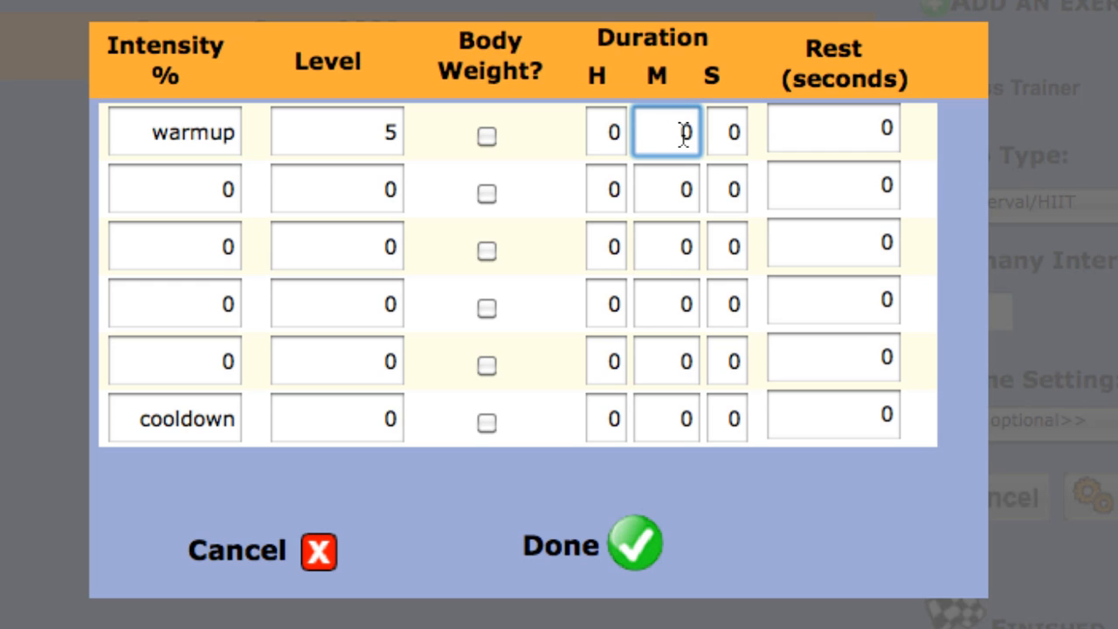
left_click_drag(674, 133, 709, 133)
type("3")
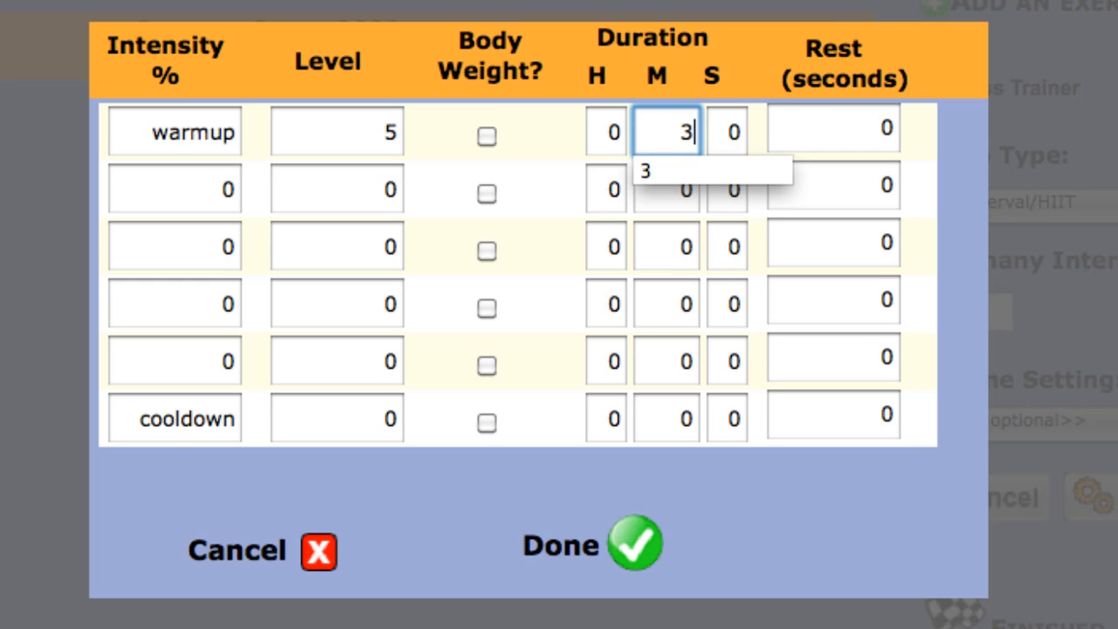
left_click(865, 130)
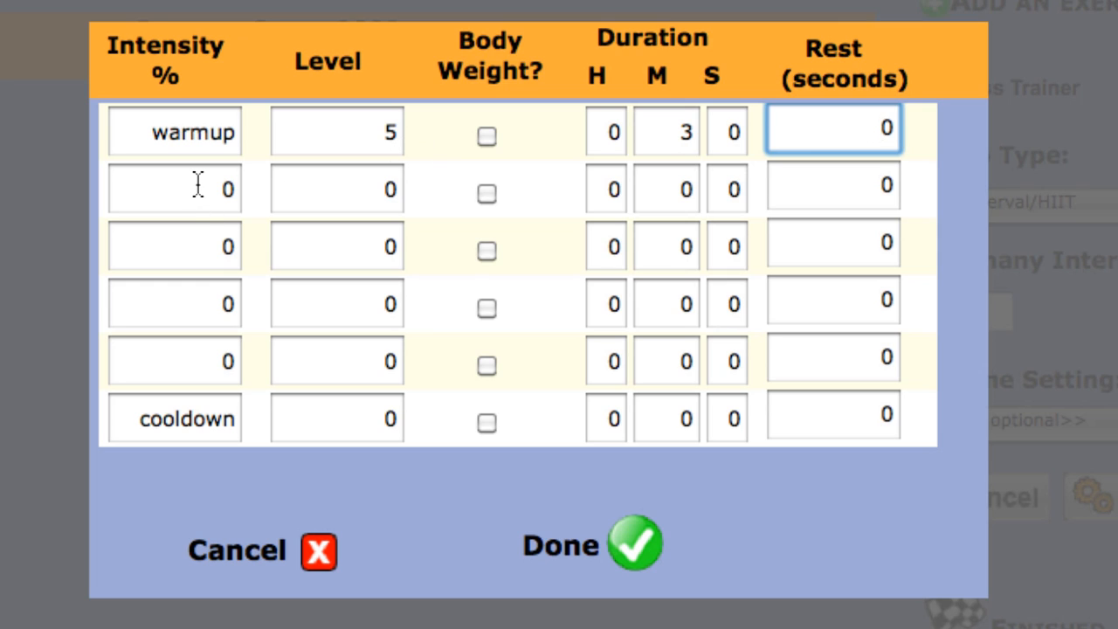
- Set the first interval after the warmup to 100% intensity, level 20 and a duration of 20 seconds
left_click_drag(216, 184, 239, 184)
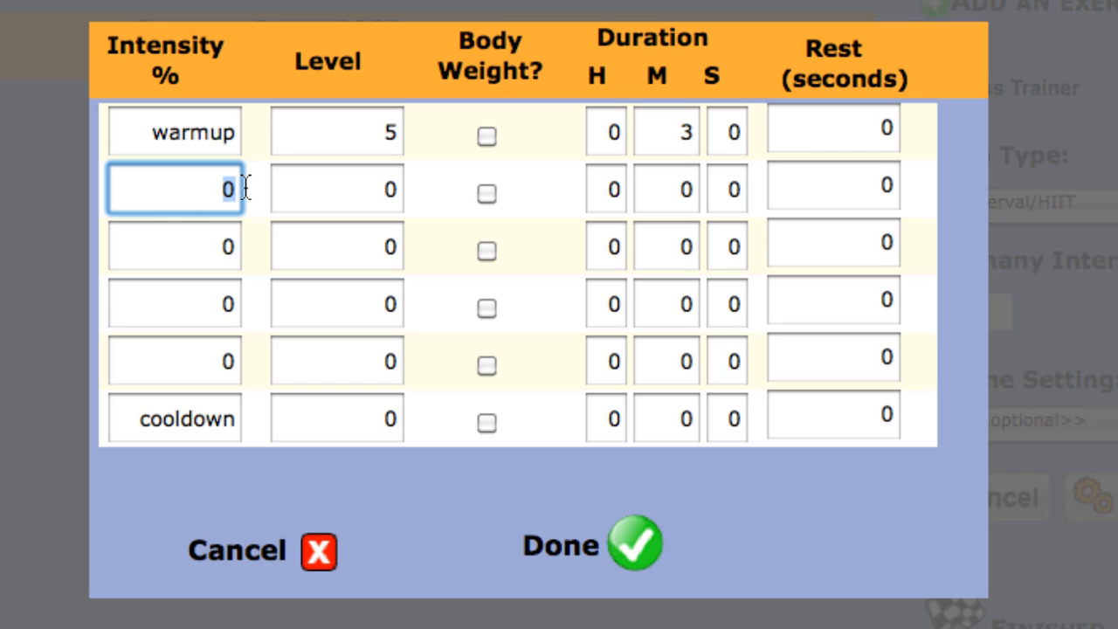
type("100")
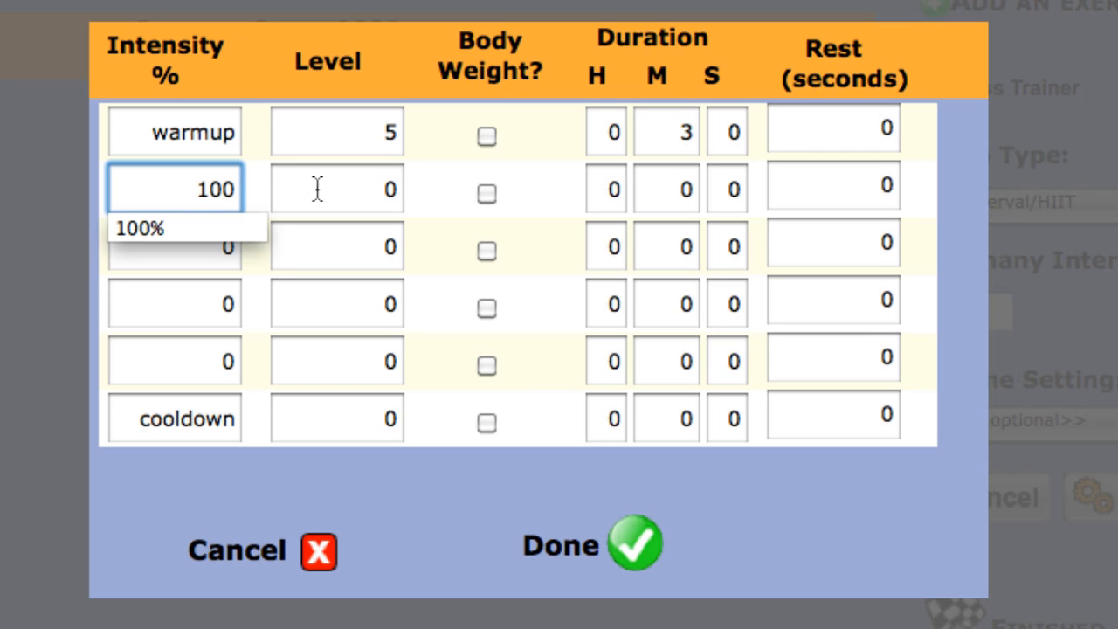
left_click(360, 192)
left_click_drag(379, 188, 417, 193)
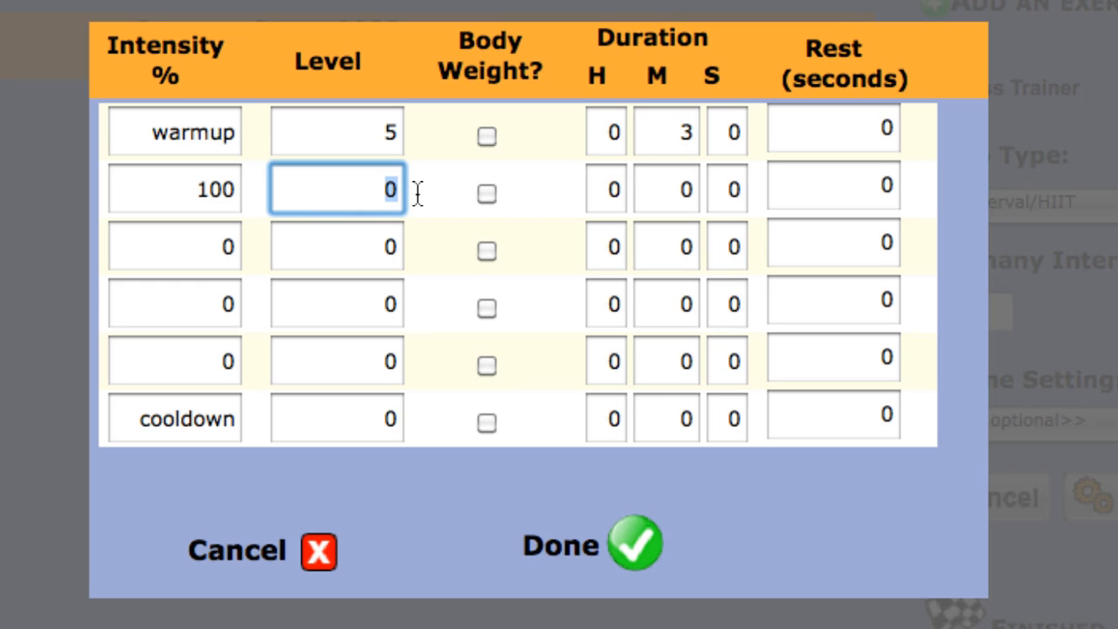
type("20")
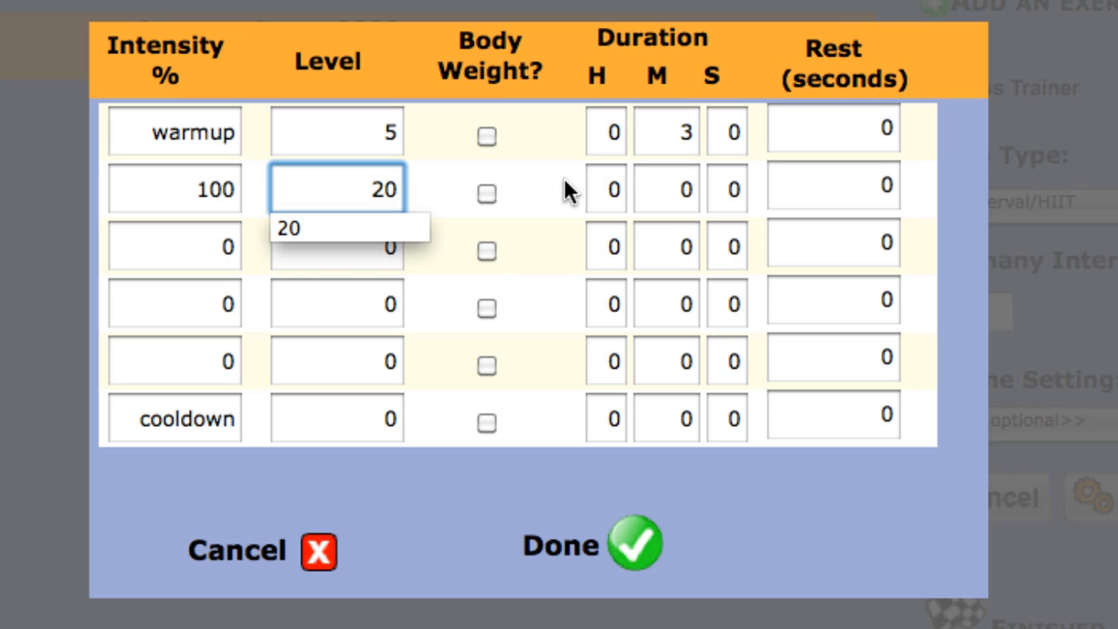
left_click(537, 177)
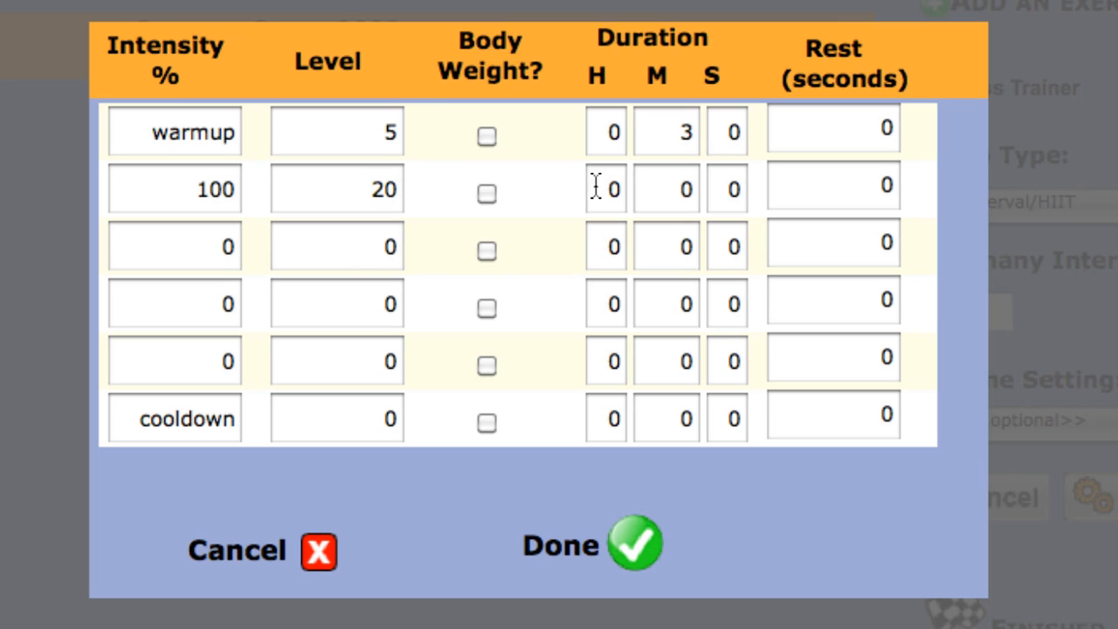
double_click(726, 188)
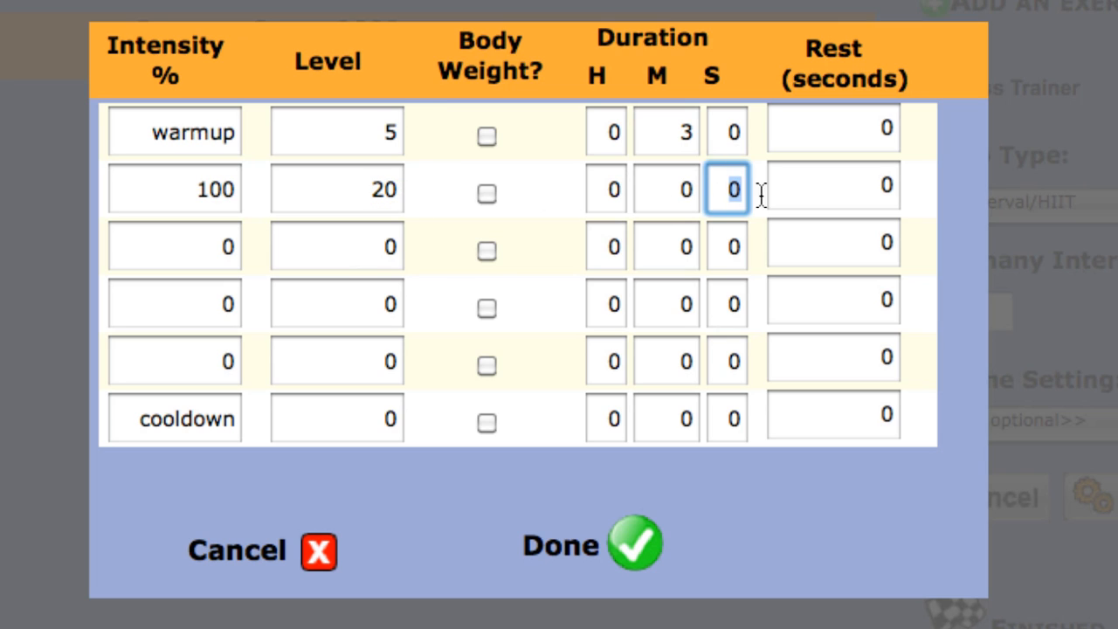
type("20")
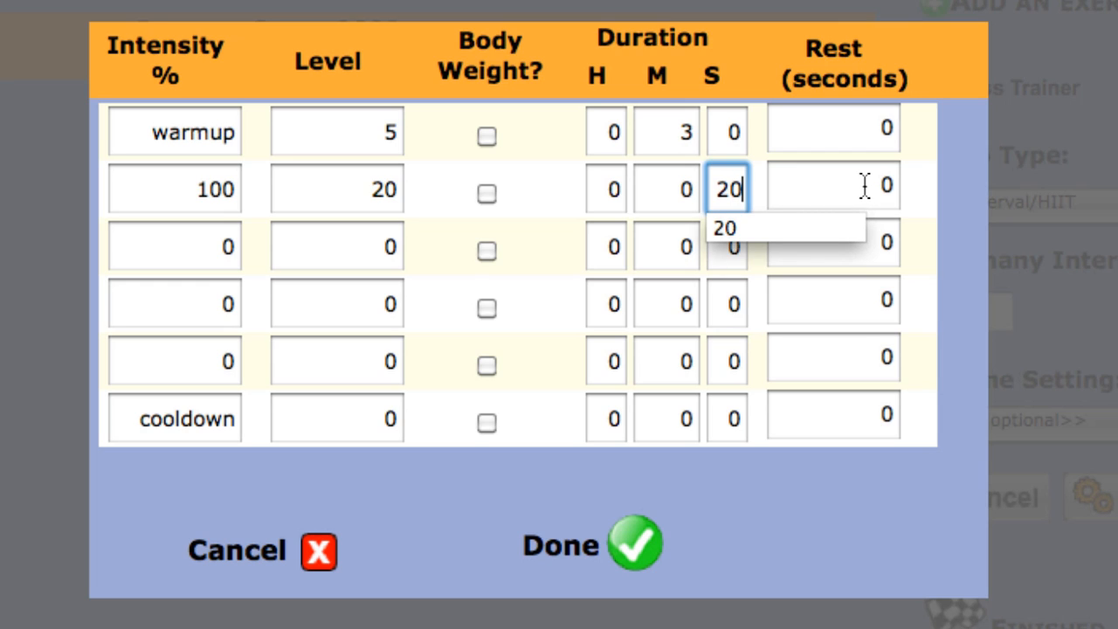
- Set the second interval to 50% intensity, level 10 and a duration of 10 seconds
left_click(204, 250)
left_click_drag(203, 251, 257, 251)
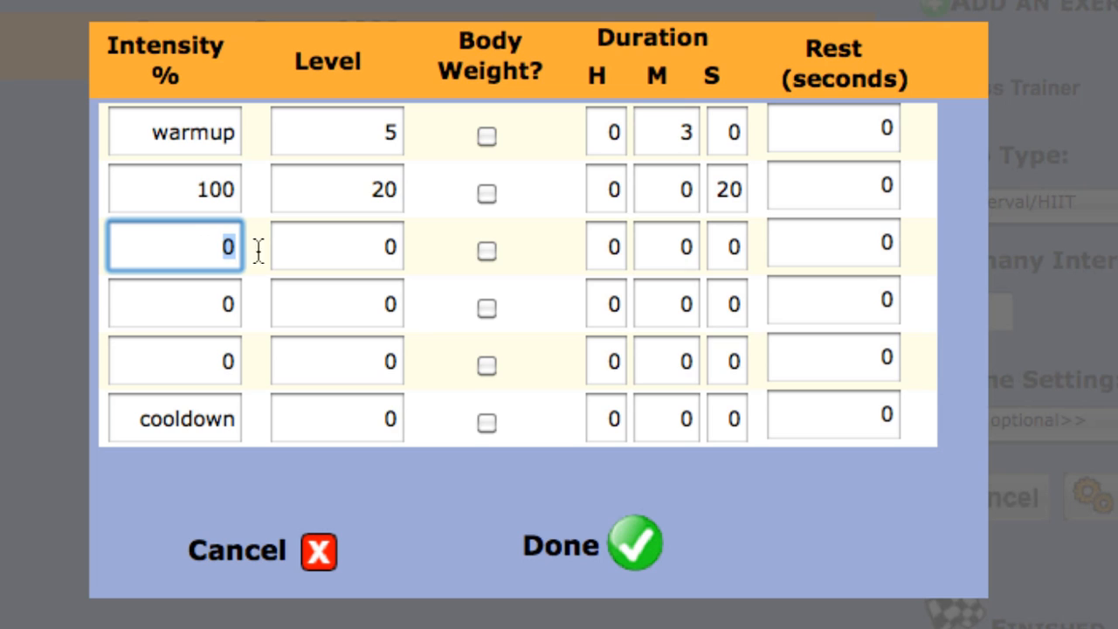
type("50")
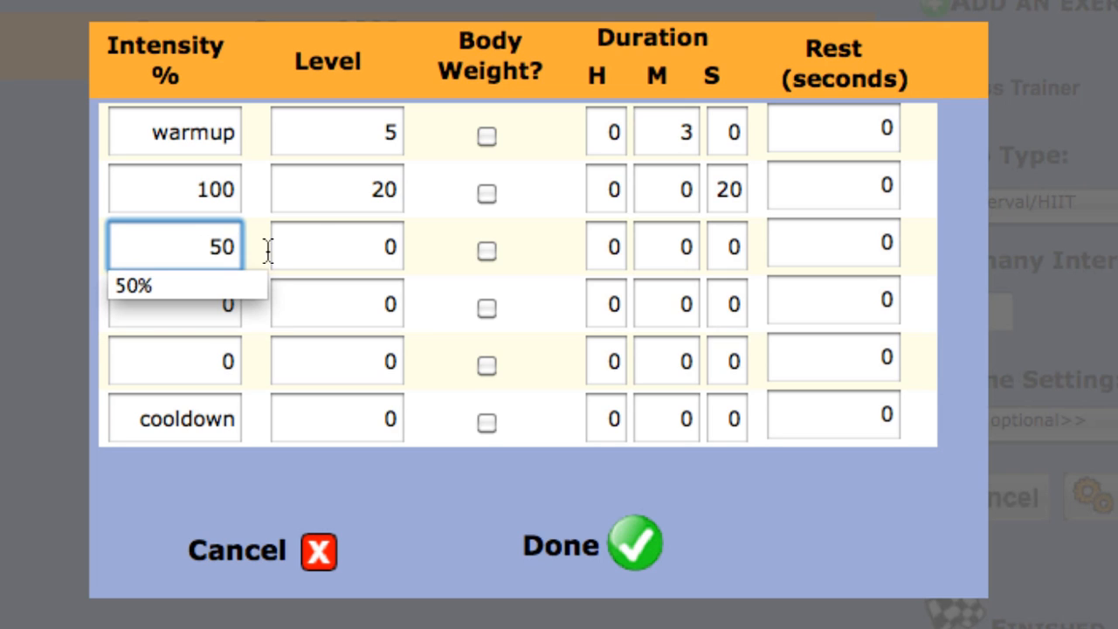
key("Tab")
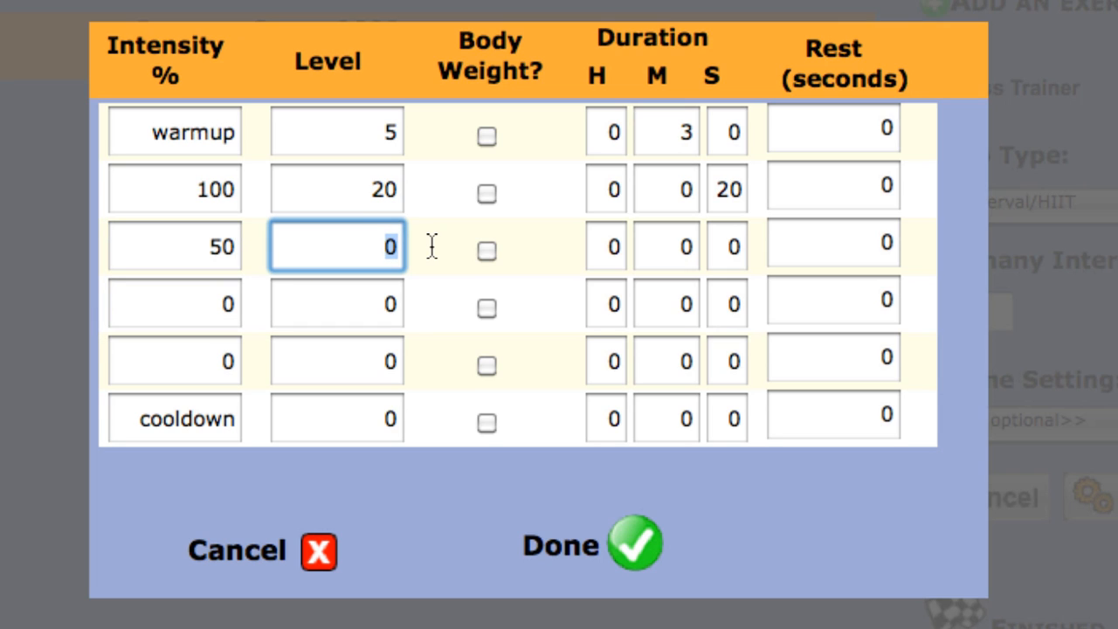
type("10")
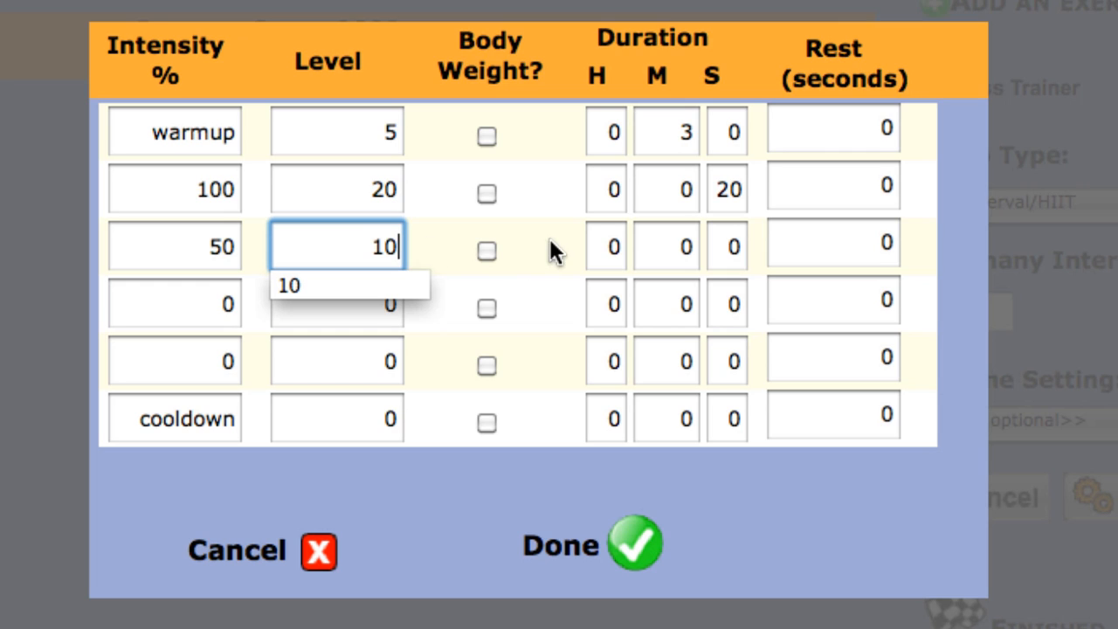
left_click(742, 243)
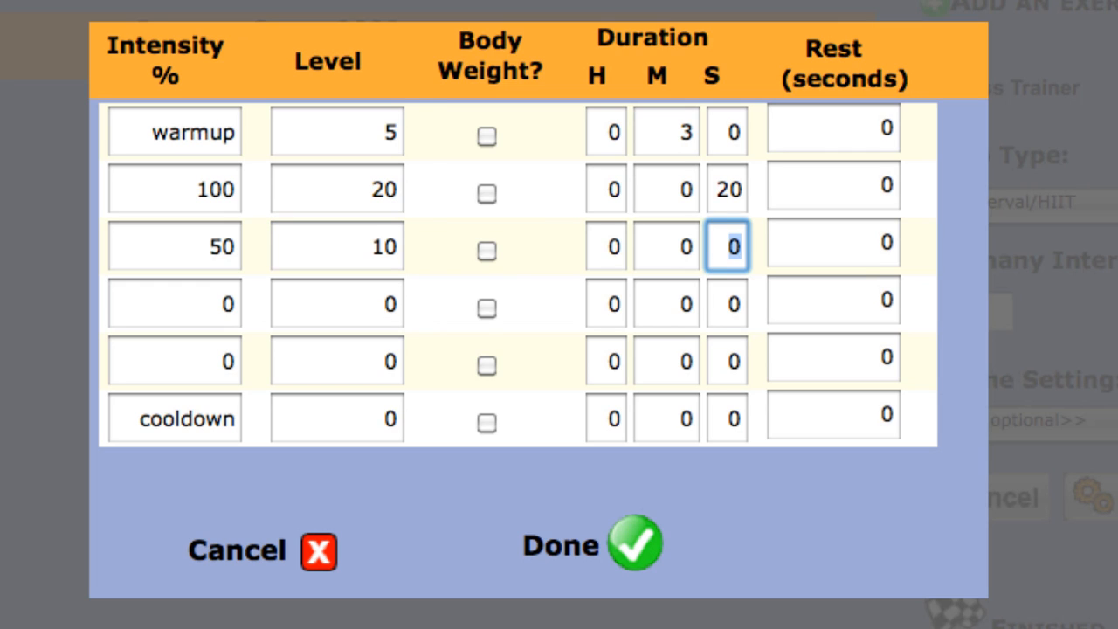
type("10")
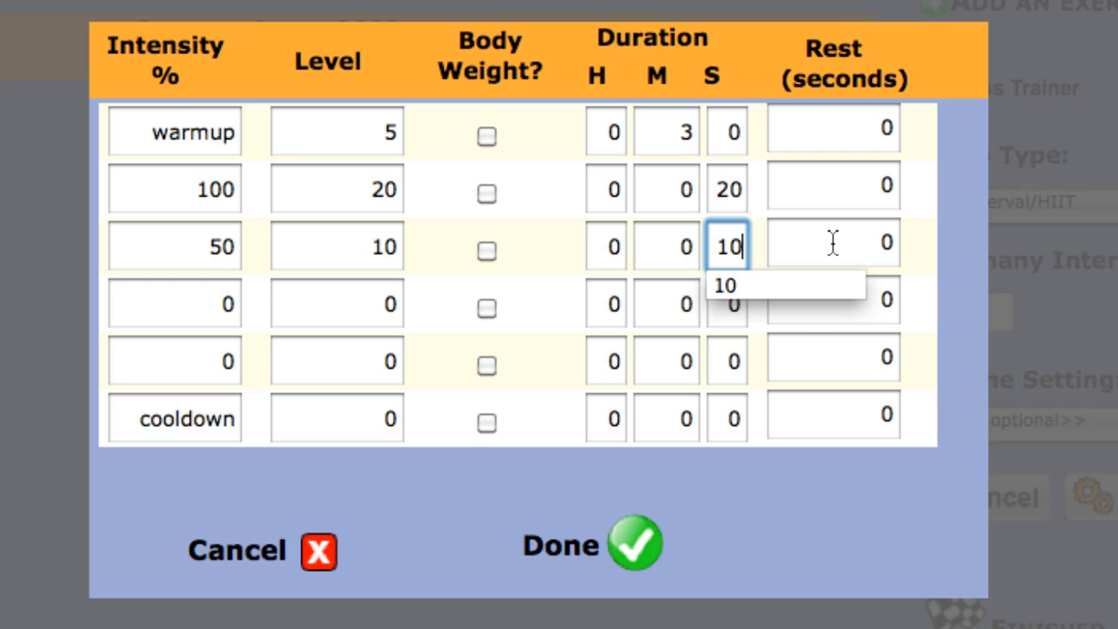
- Set the third interval to 100% intensity, level 20 and a duration of 20 seconds
left_click_drag(199, 318, 269, 324)
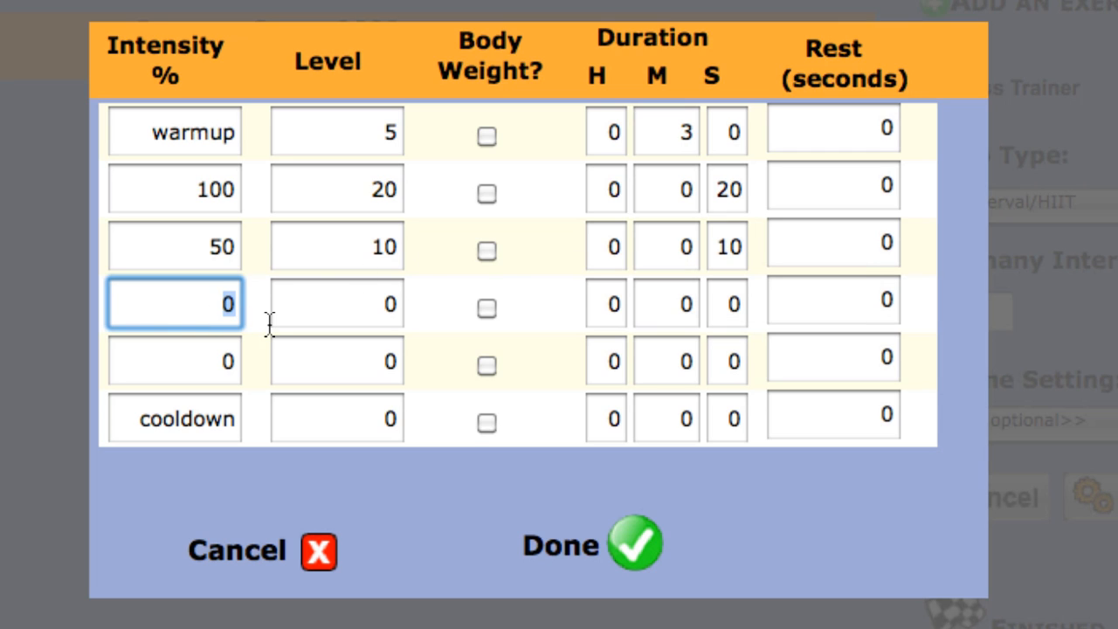
type("100")
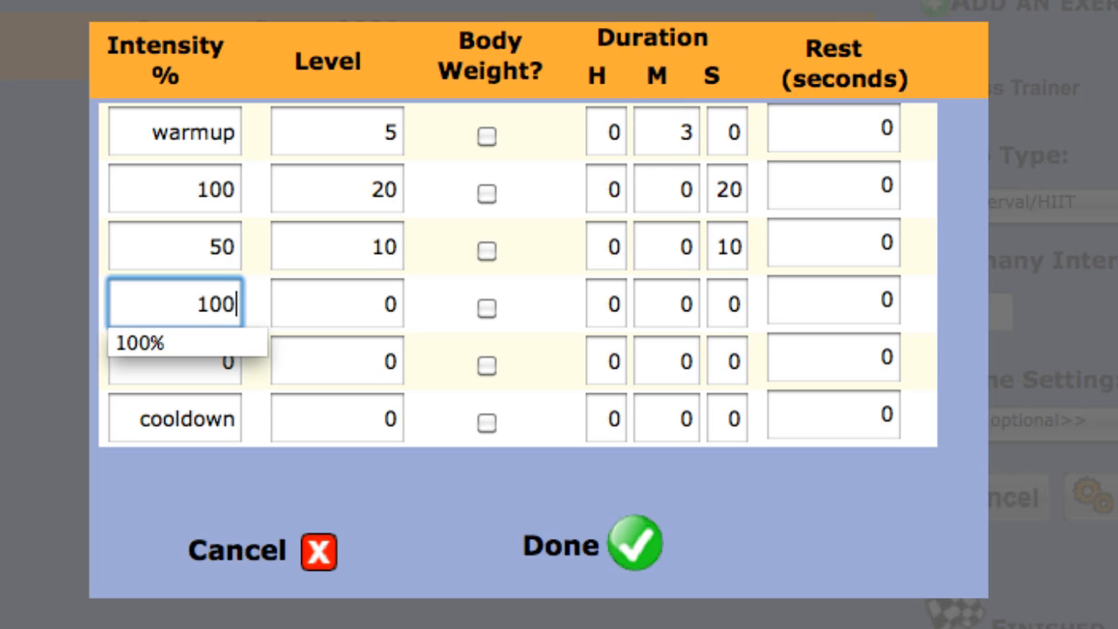
left_click(383, 303)
type("20")
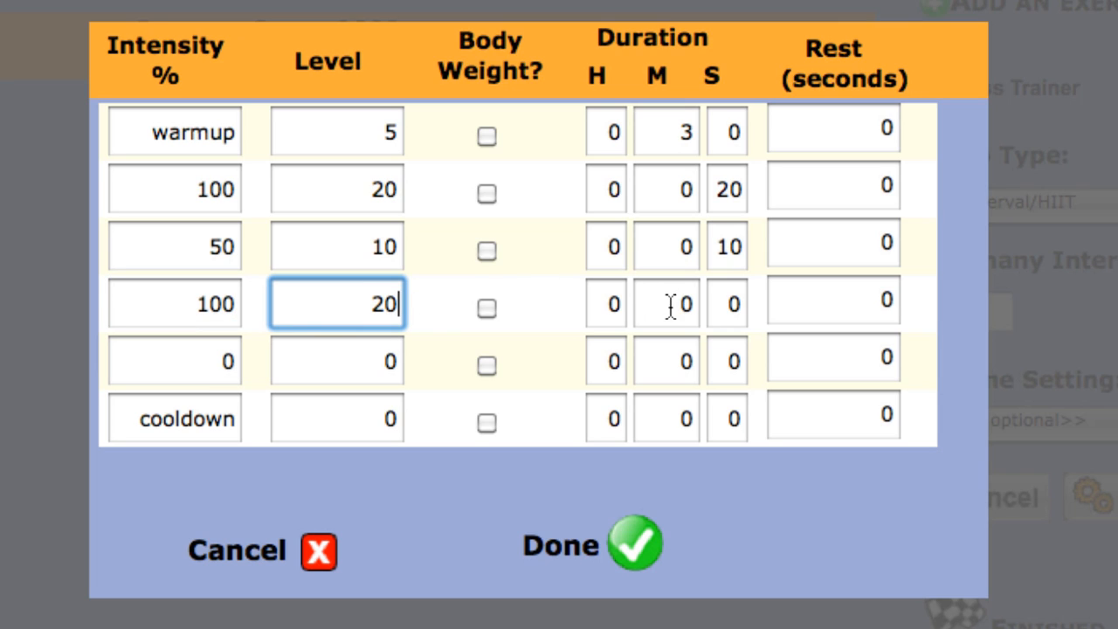
left_click_drag(669, 305, 736, 304)
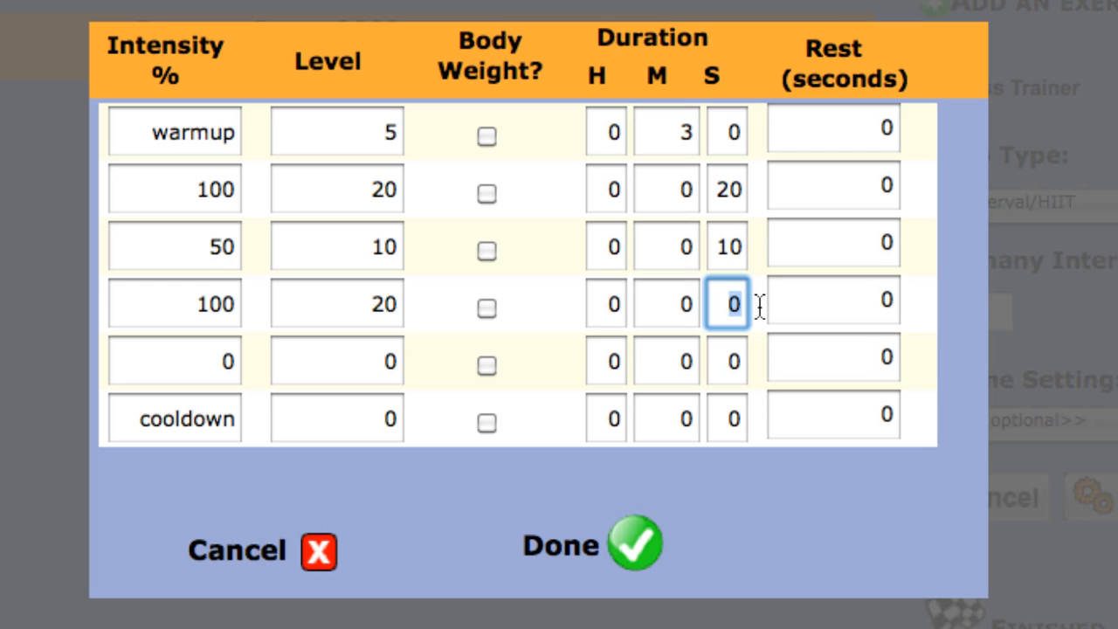
type("20")
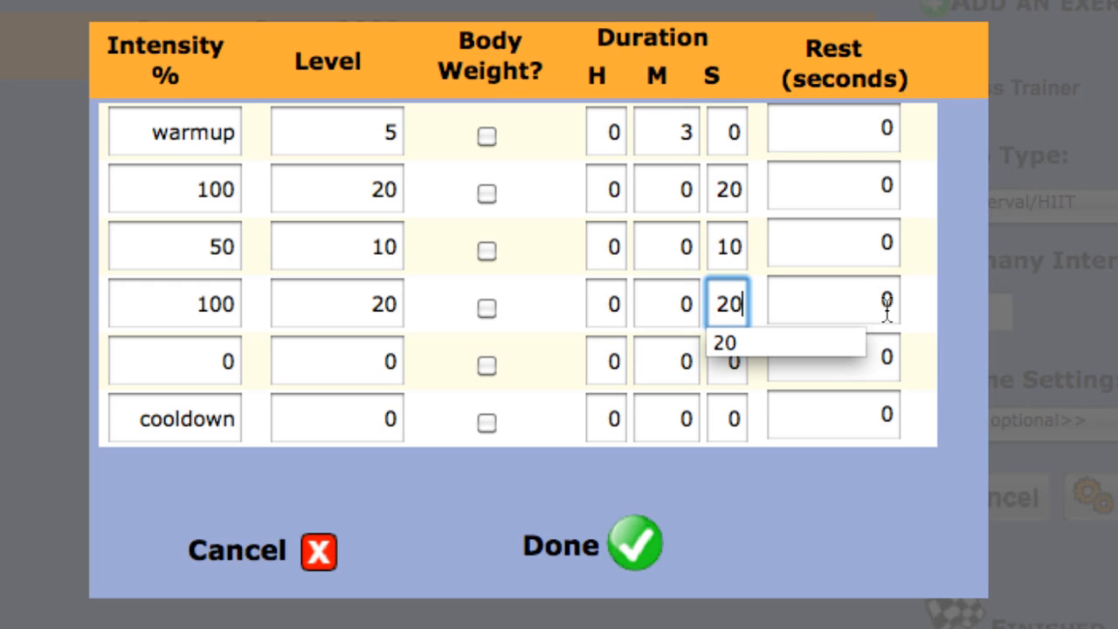
- Set the fourth interval to 50% intensity, level 10 and a duration of 10 seconds
left_click(217, 365)
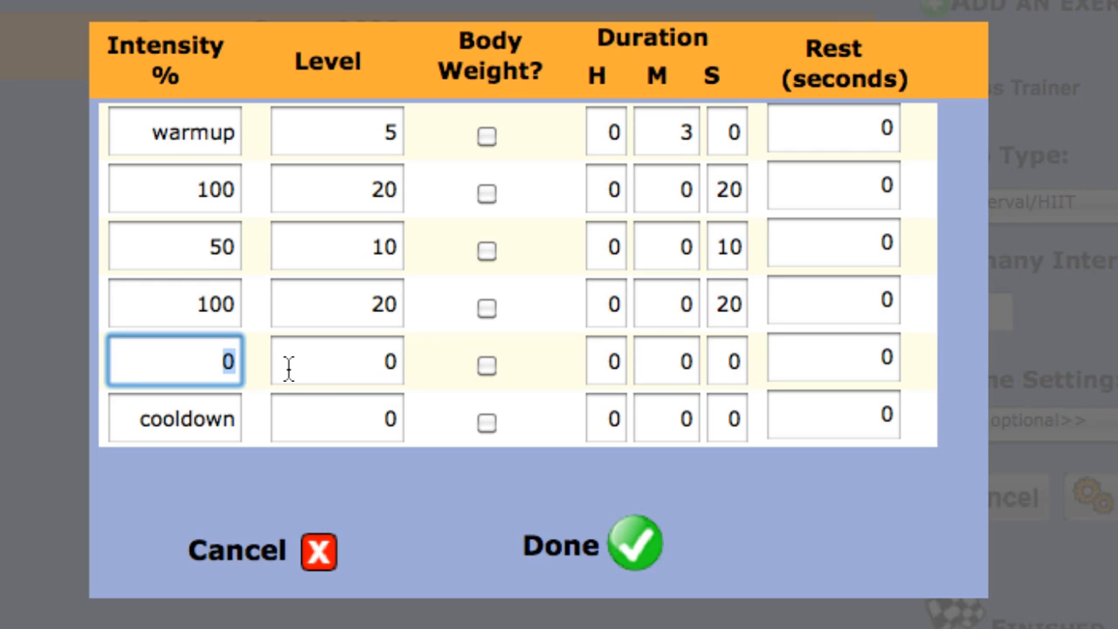
key("BackSpace")
type("50")
left_click(365, 371)
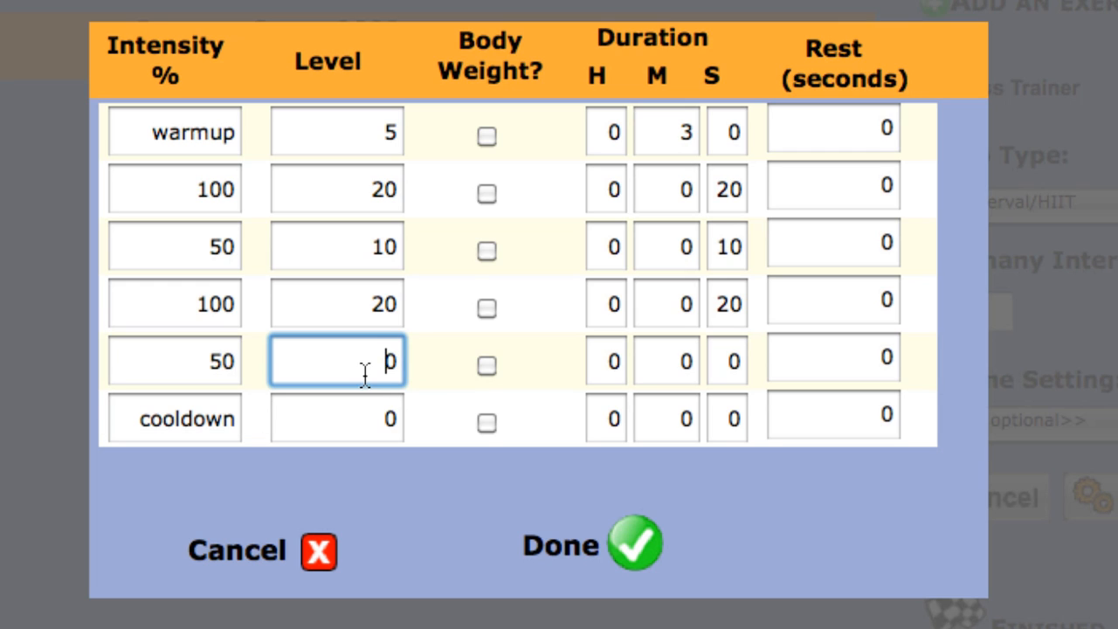
double_click(365, 373)
type("10")
double_click(723, 360)
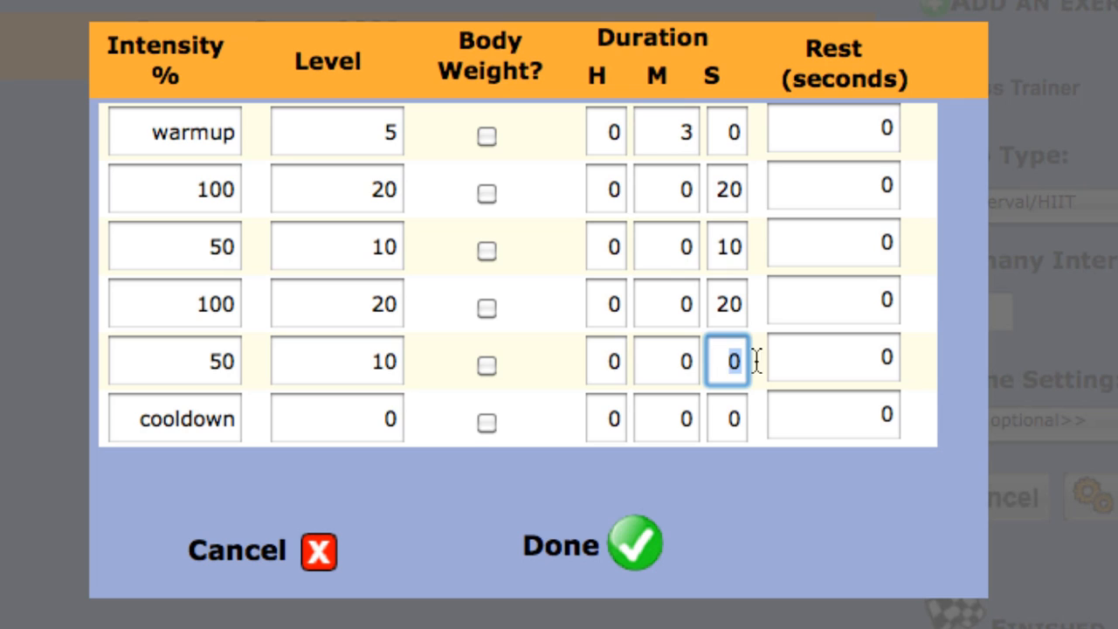
type("10")
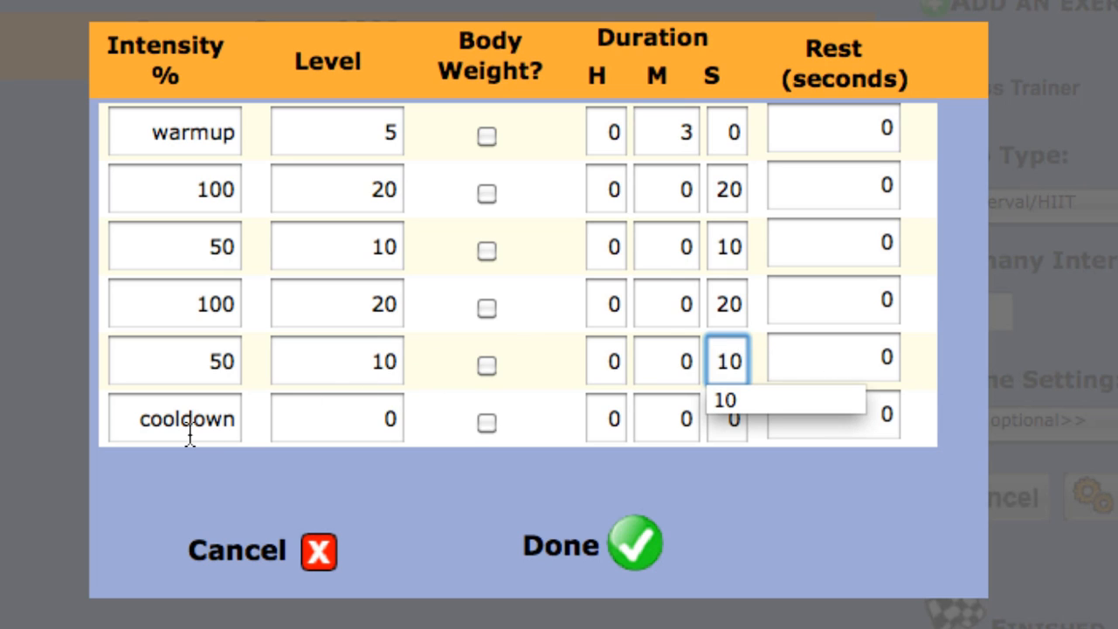
- Set the cooldown to level 5 with a duration of 3 minutes
double_click(368, 416)
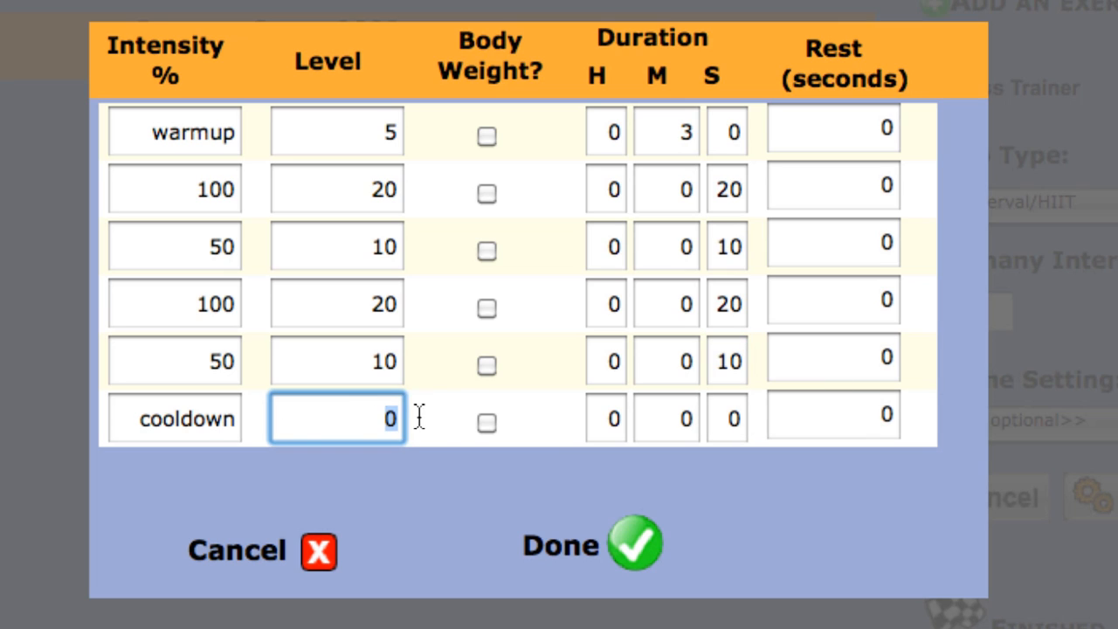
type("5")
double_click(668, 418)
type("3")
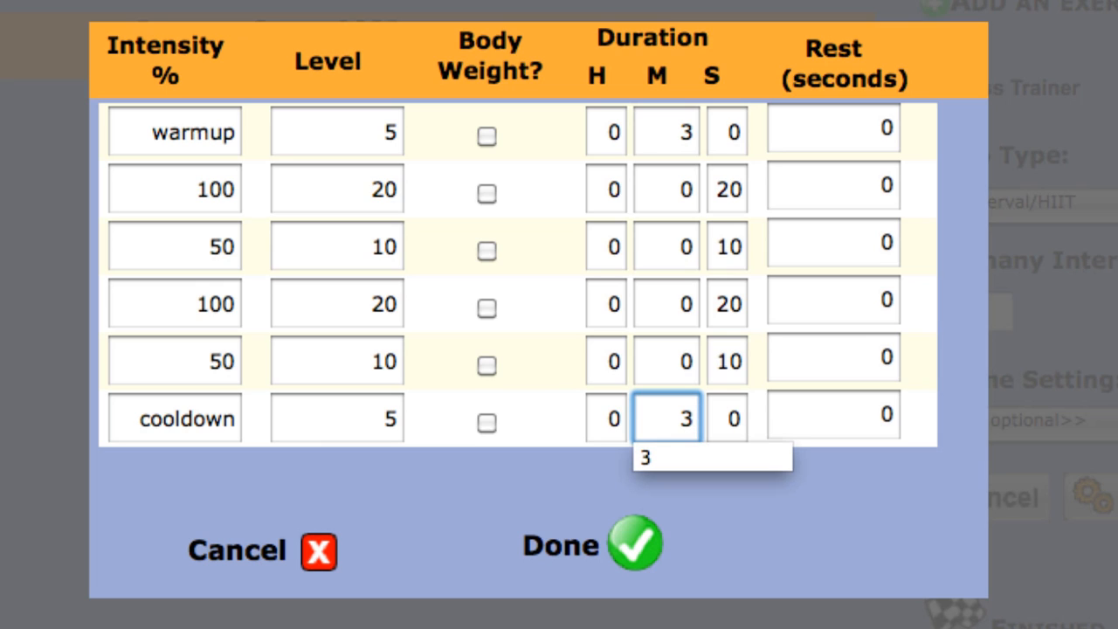
left_click(877, 482)
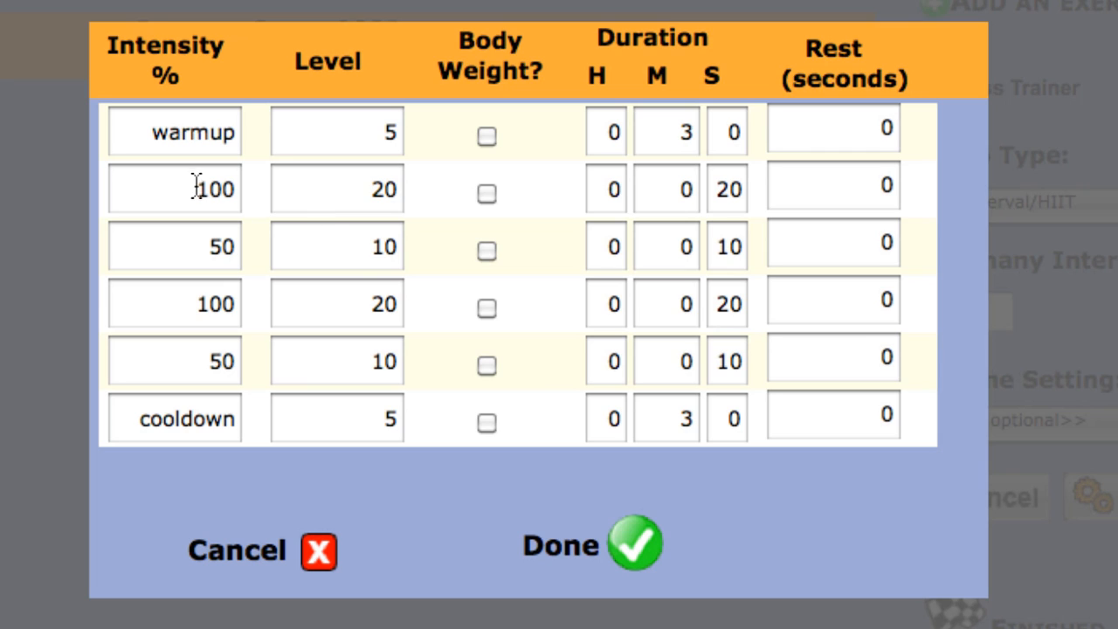
left_click_drag(194, 187, 243, 190)
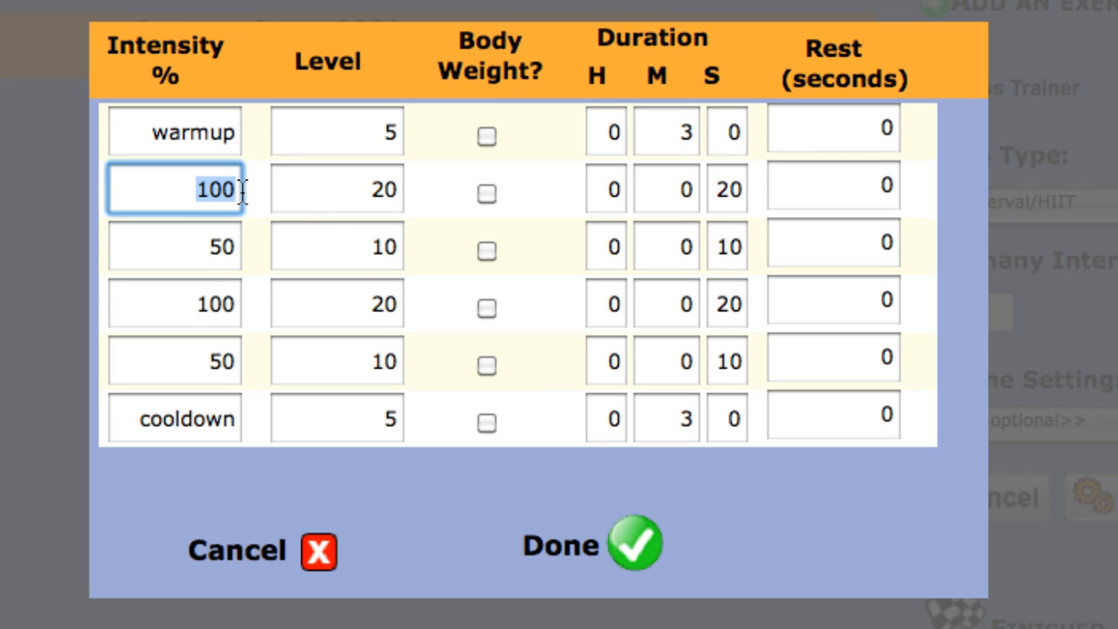
left_click(339, 194)
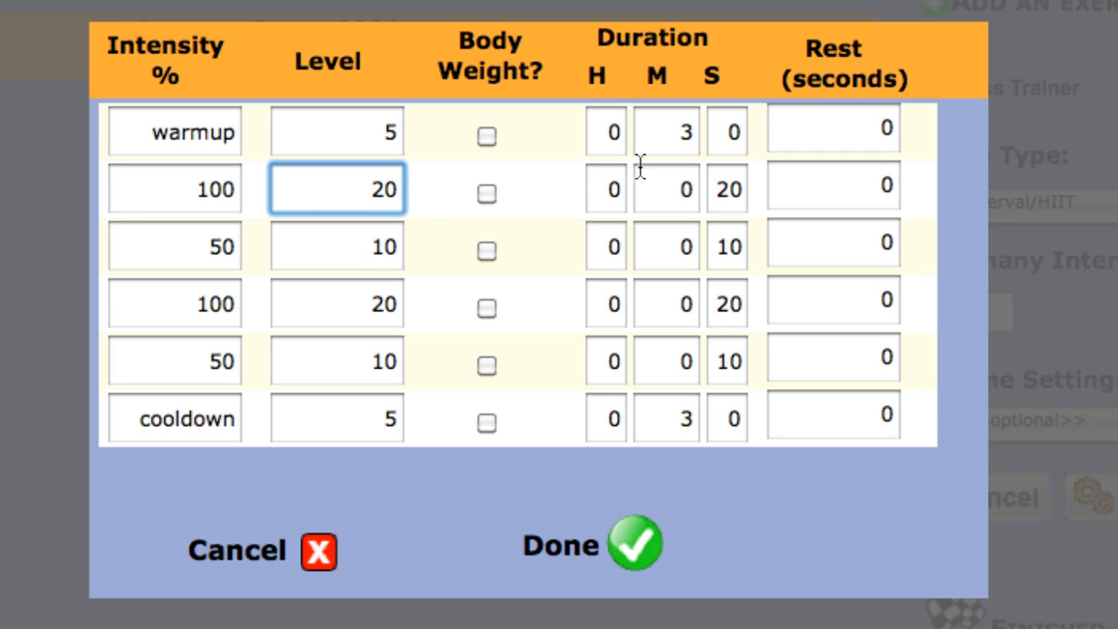
left_click(718, 191)
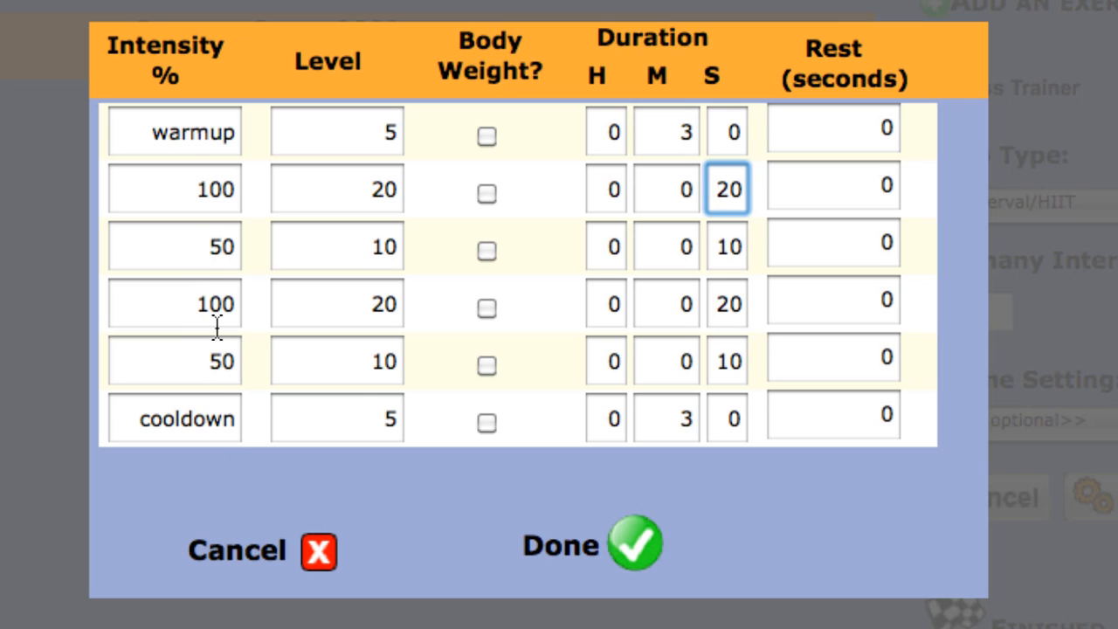
left_click(677, 476)
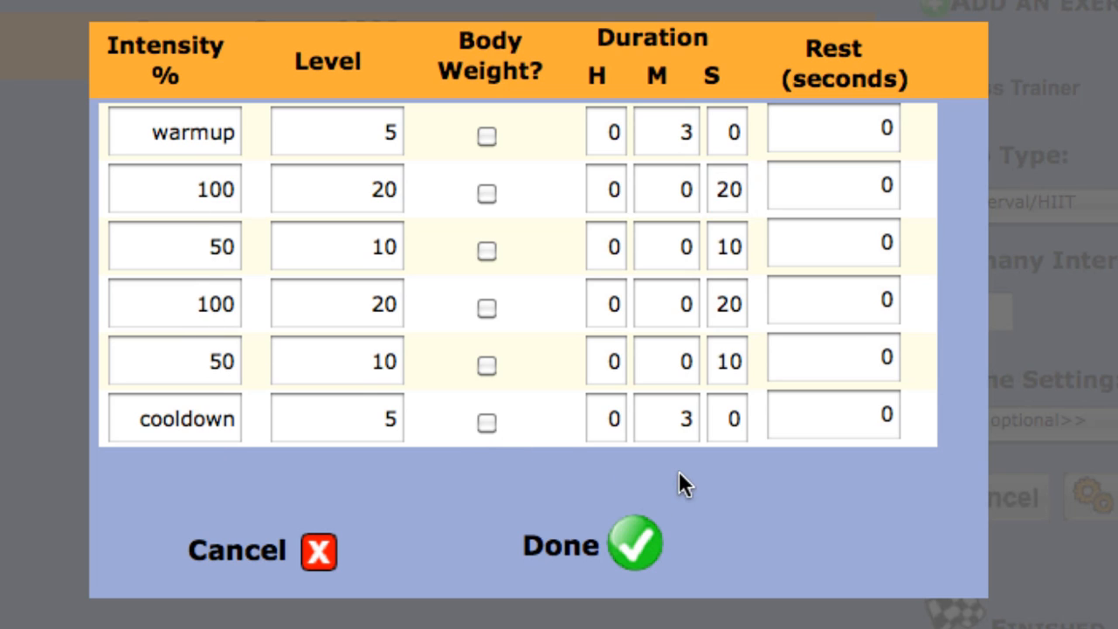
- Finish the routine with the Cross Trainer's interval settings saved, and select Interval Smash 2000 among the exercise routines
left_click(635, 543)
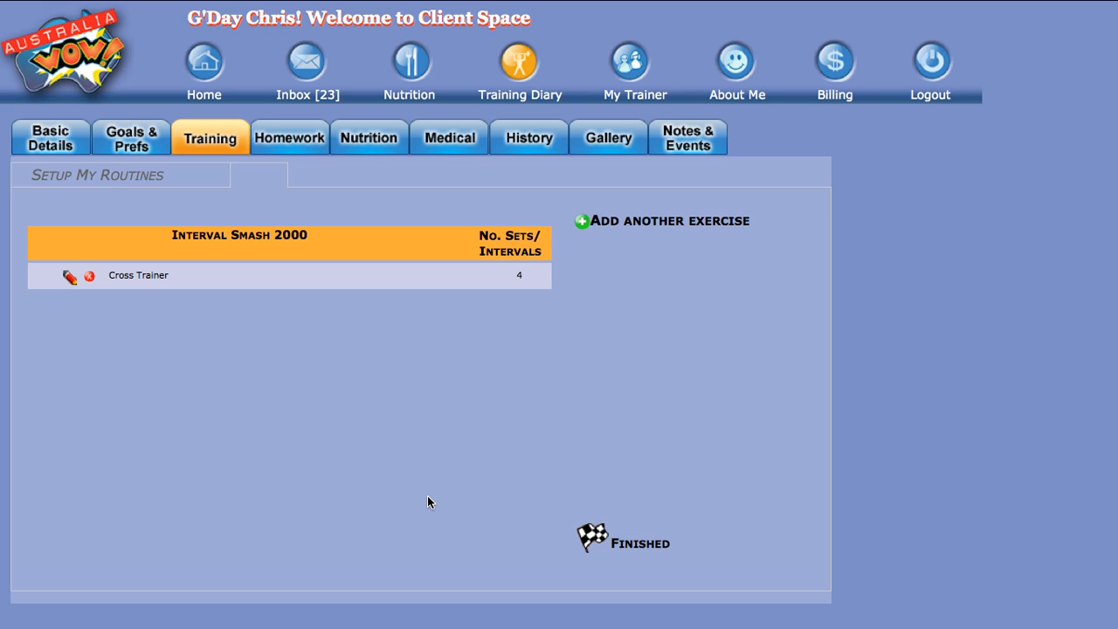
left_click(591, 532)
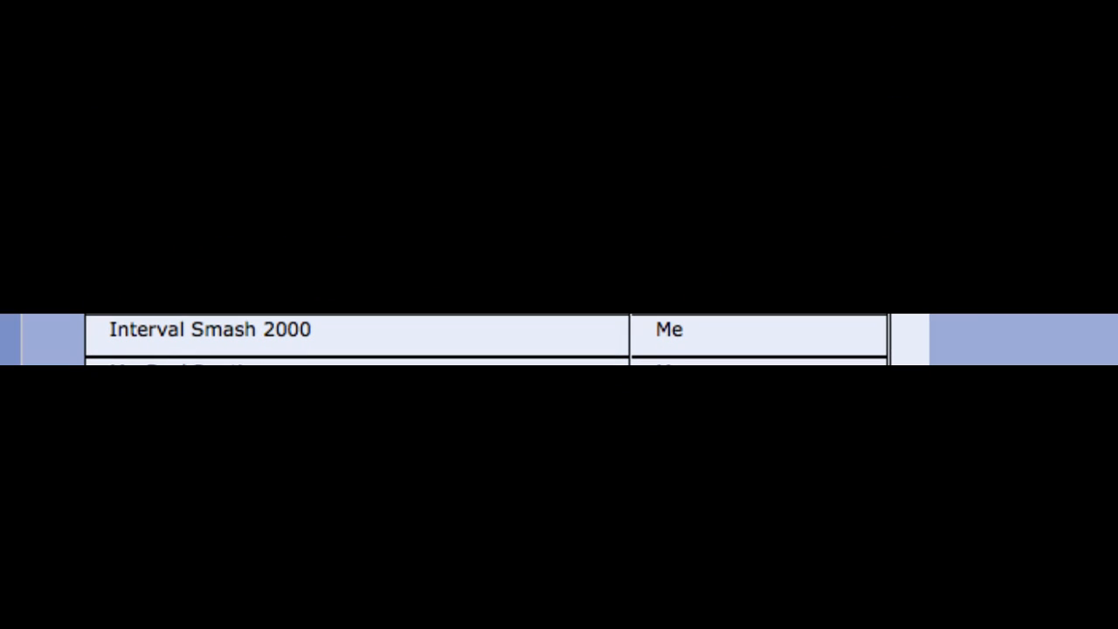
left_click(648, 330)
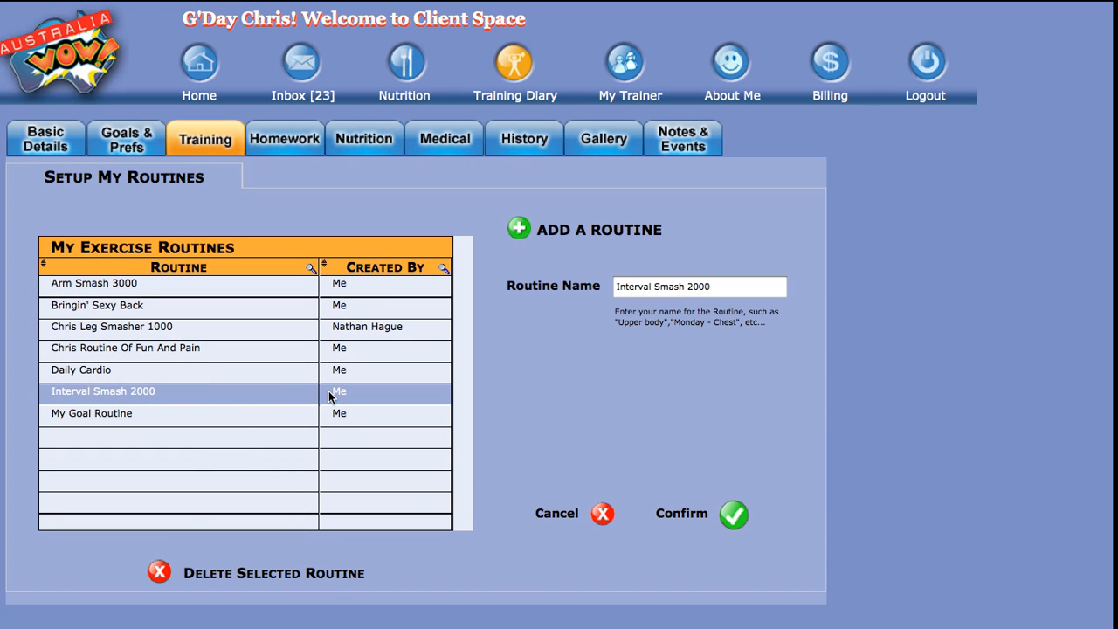